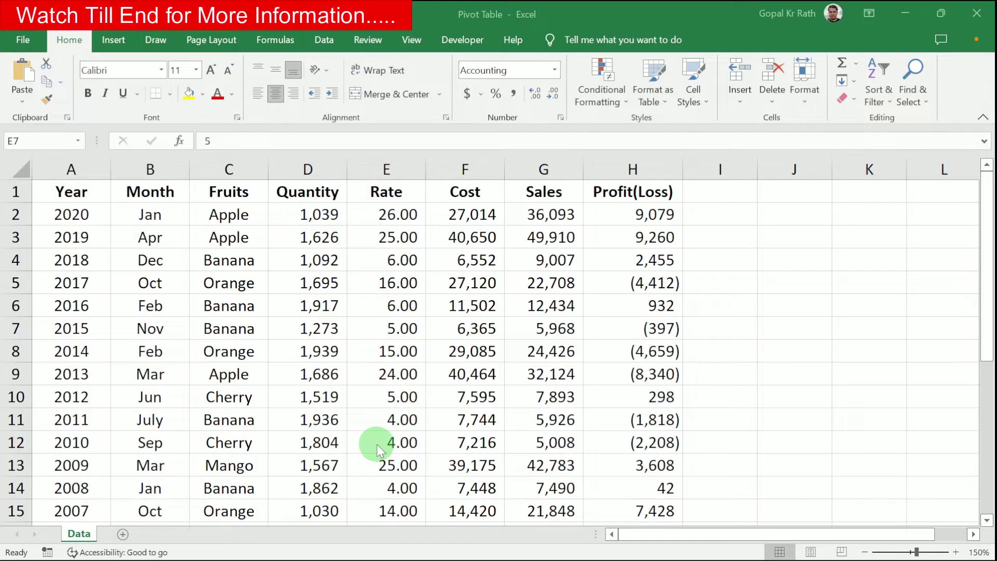
Step: From a cell inside the fruit sales data, bring up the Insert PivotTable source choices
left_click(394, 239)
left_click(113, 40)
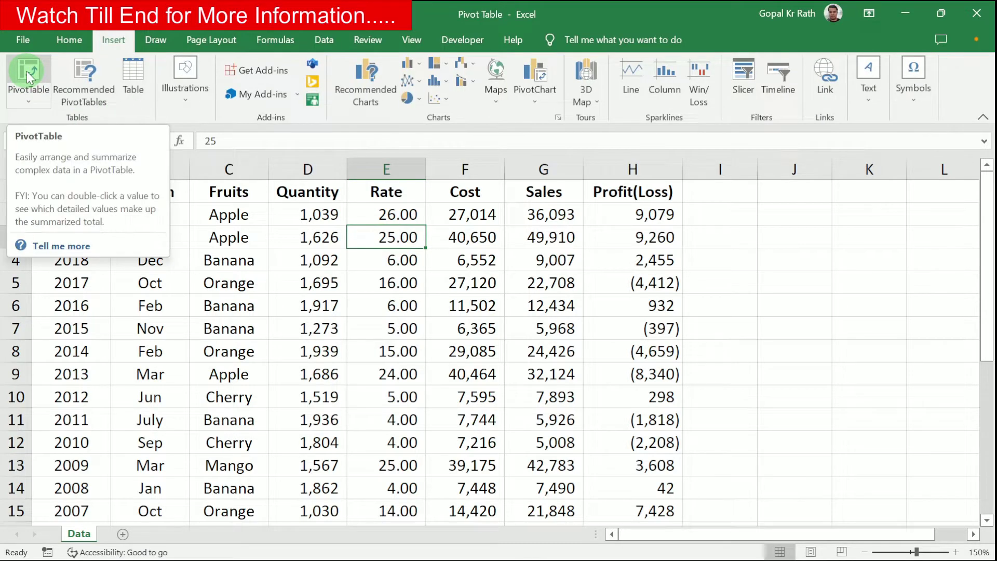
left_click(30, 101)
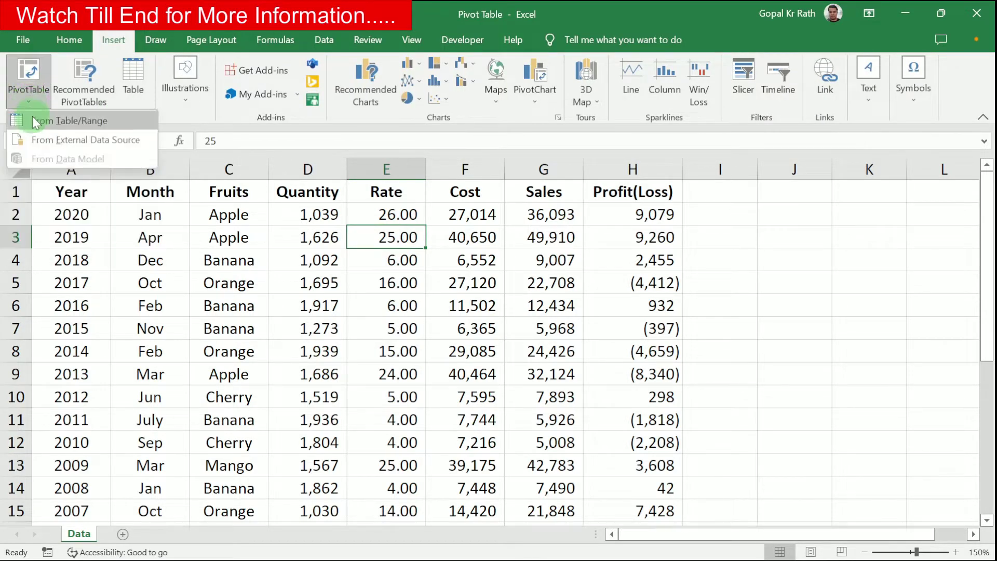
Step: Create the PivotTable from Data!$A$1:$H$22 on a new worksheet, after briefly trying Existing Worksheet J1
left_click(63, 122)
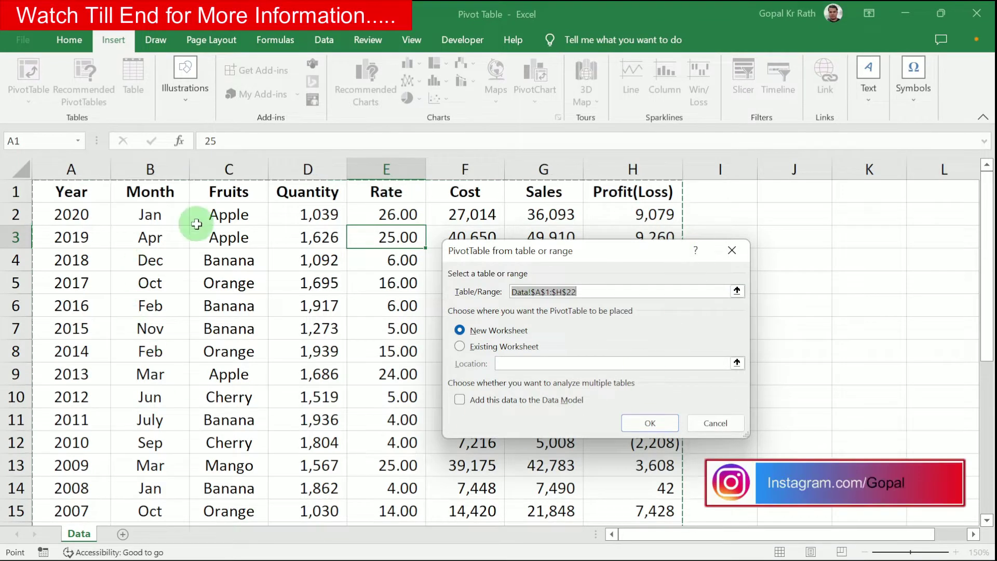
left_click(737, 290)
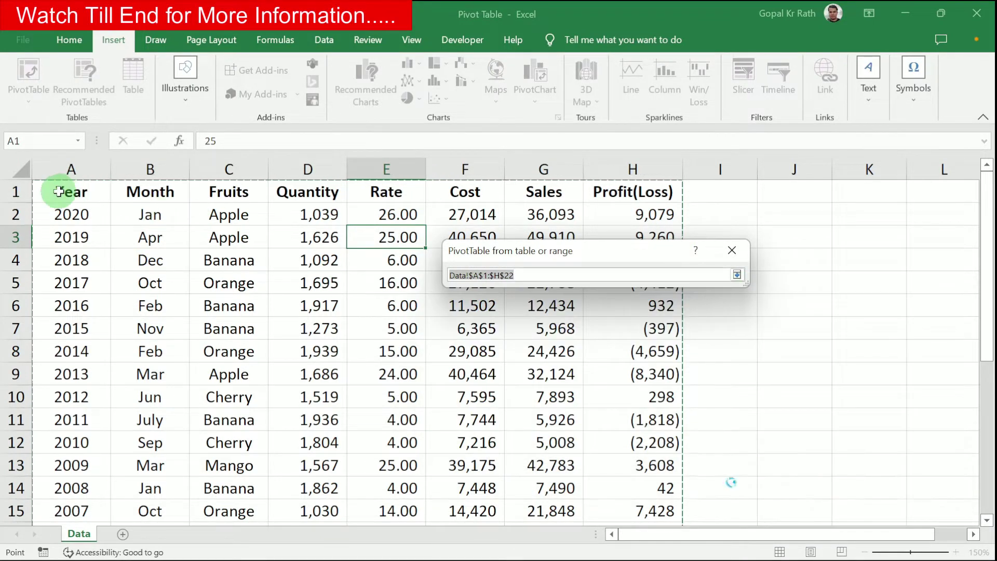
key("Return")
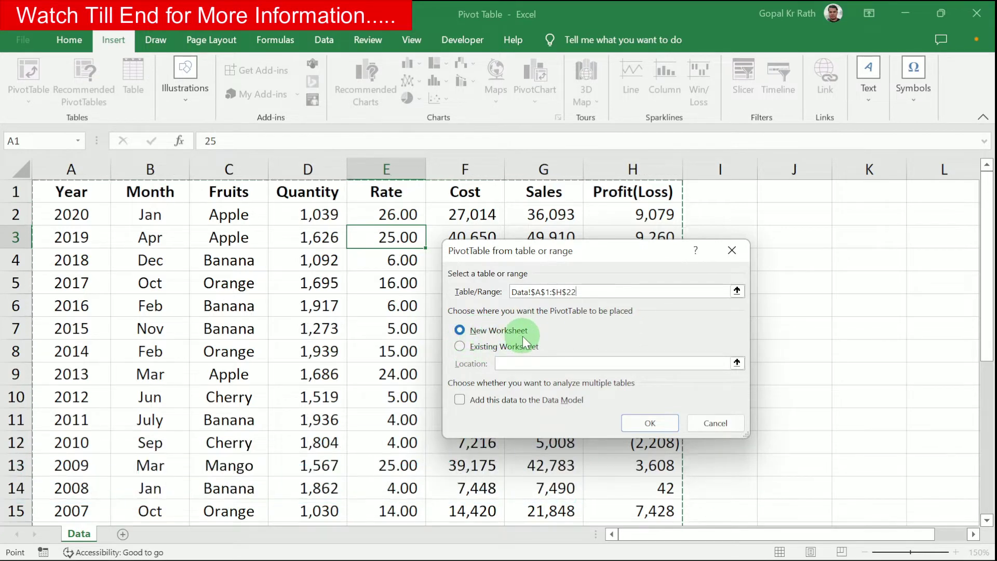
left_click(458, 345)
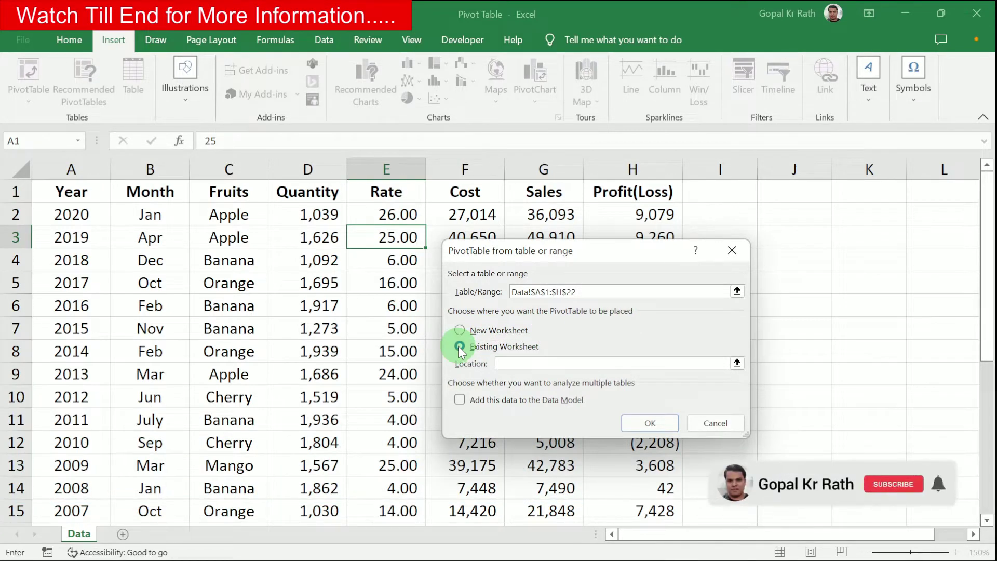
left_click(737, 362)
left_click(778, 192)
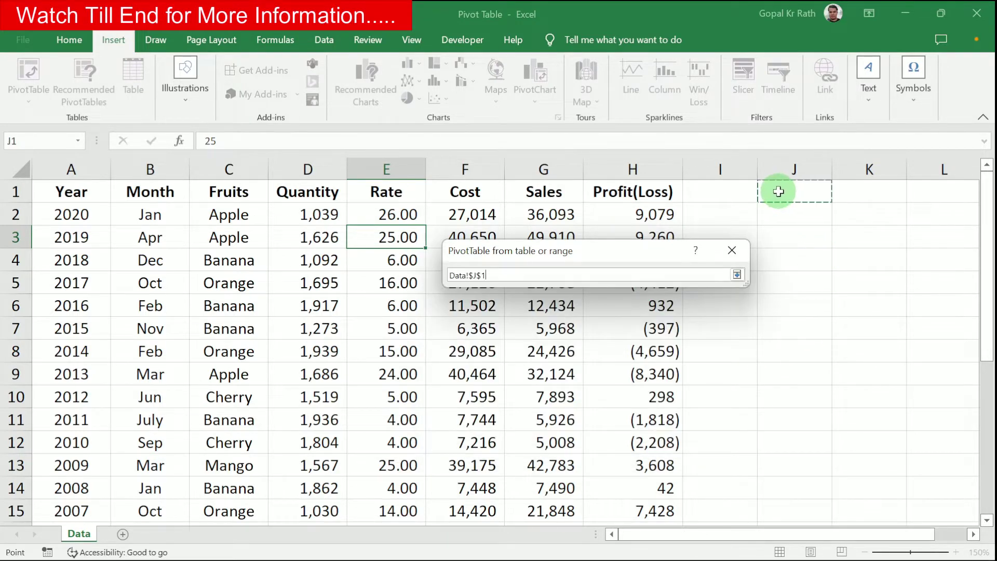
left_click(737, 274)
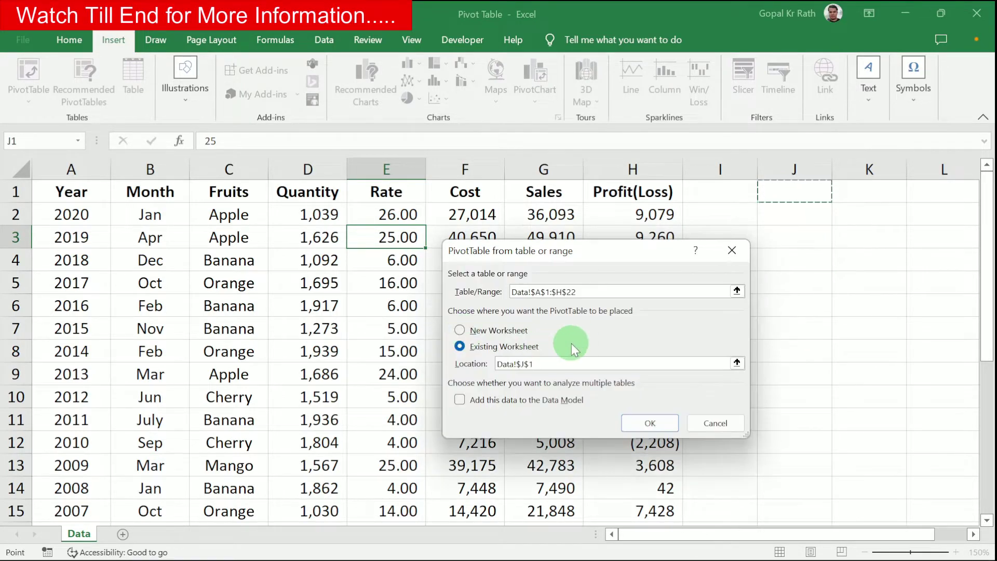
left_click(461, 330)
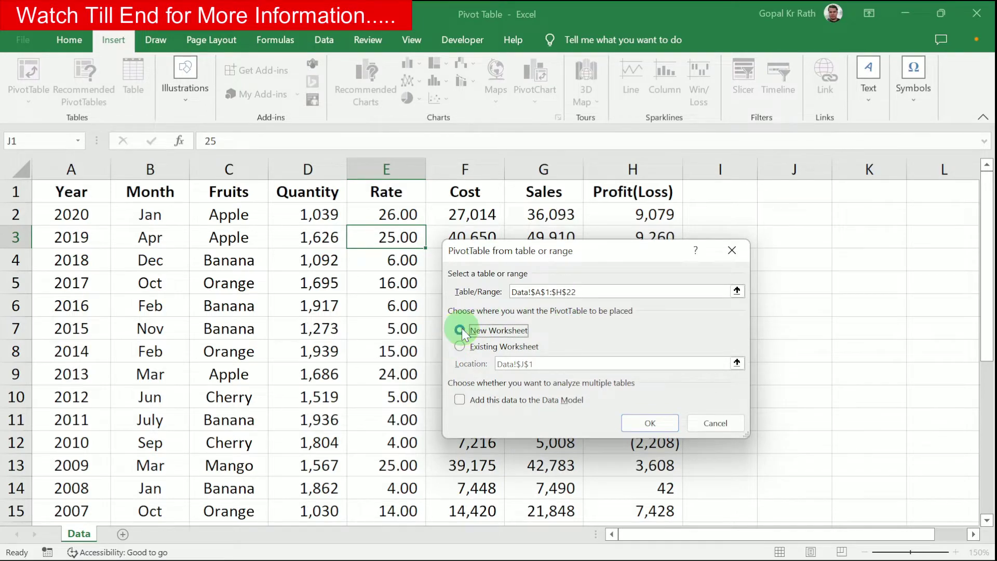
left_click(651, 423)
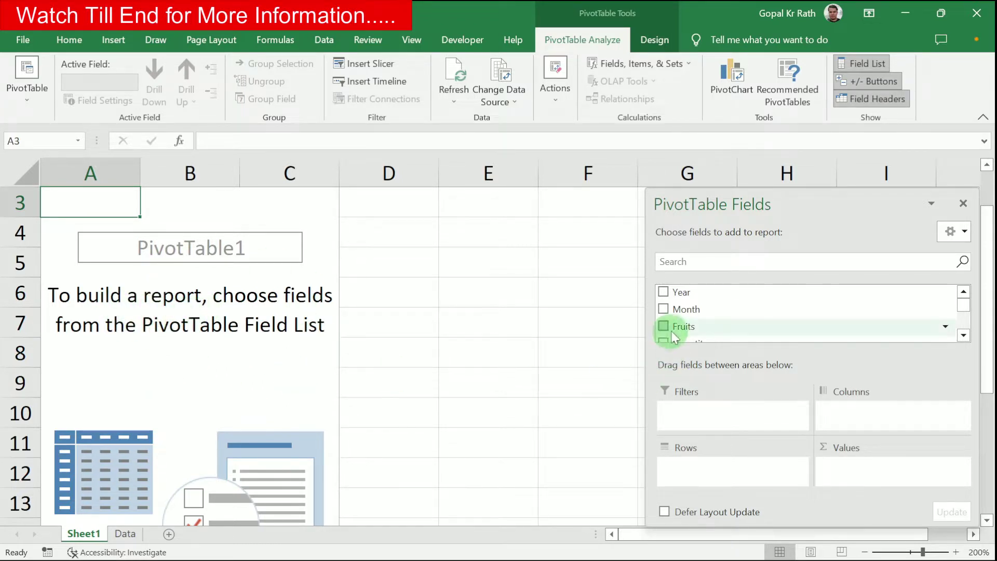
Step: Inspect fruit names in column C and Sales values on the Data sheet
left_click(125, 533)
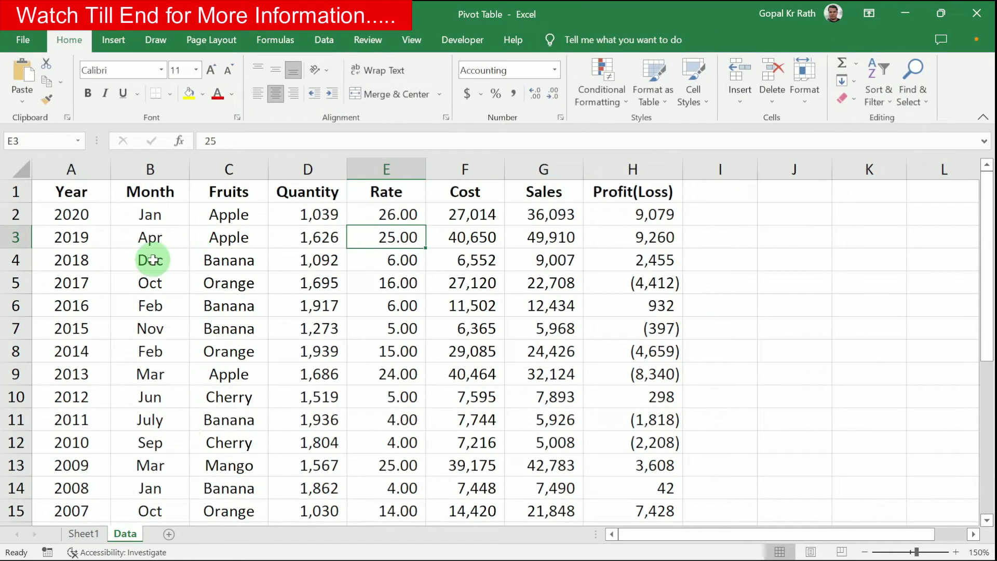
left_click_drag(223, 217, 262, 328)
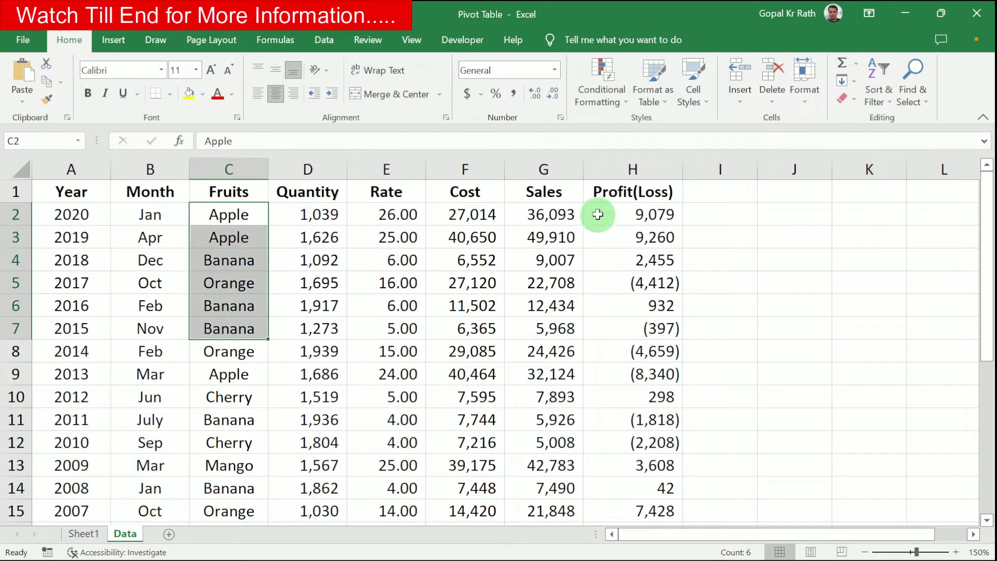
left_click_drag(545, 215, 561, 283)
Step: Back on Sheet1, put Fruits in Rows and Sales in Values of the PivotTable
left_click(83, 534)
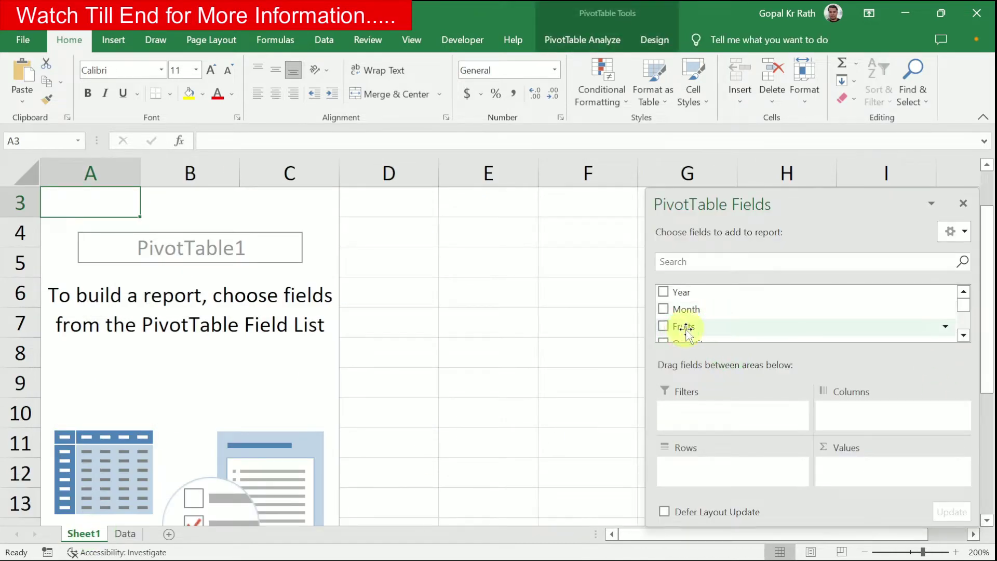
left_click_drag(685, 333, 687, 464)
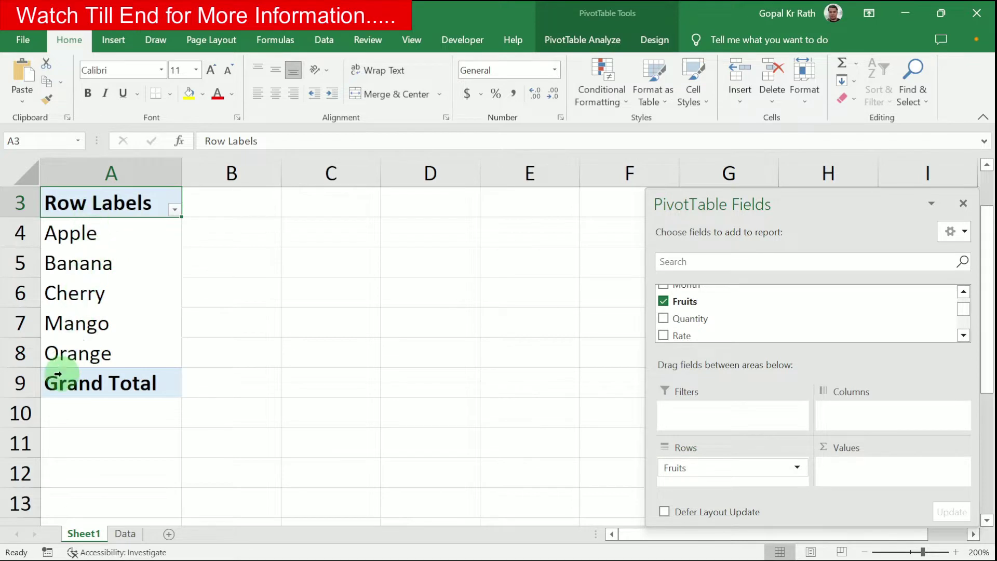
scroll(769, 324, "down", 3)
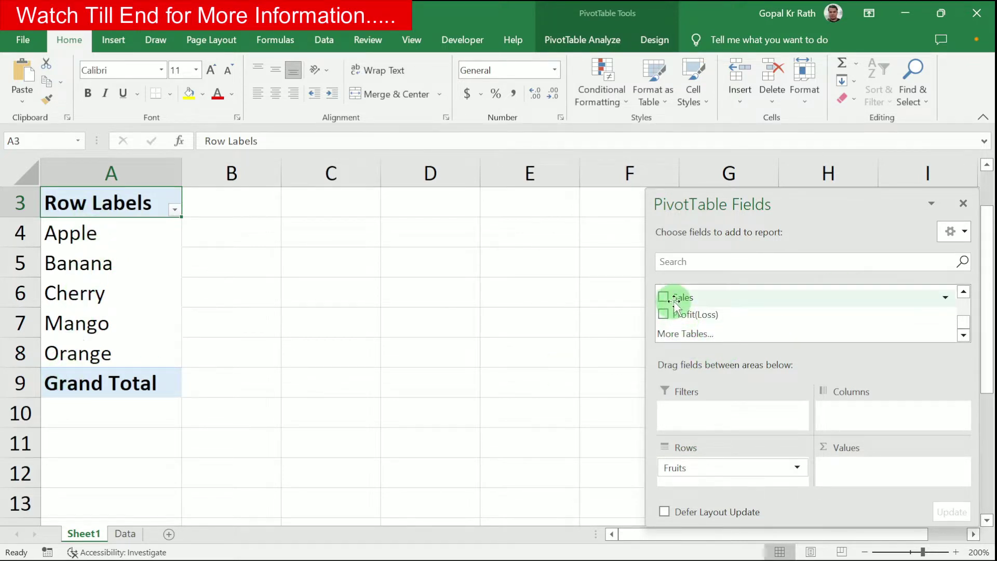
left_click_drag(675, 301, 800, 447)
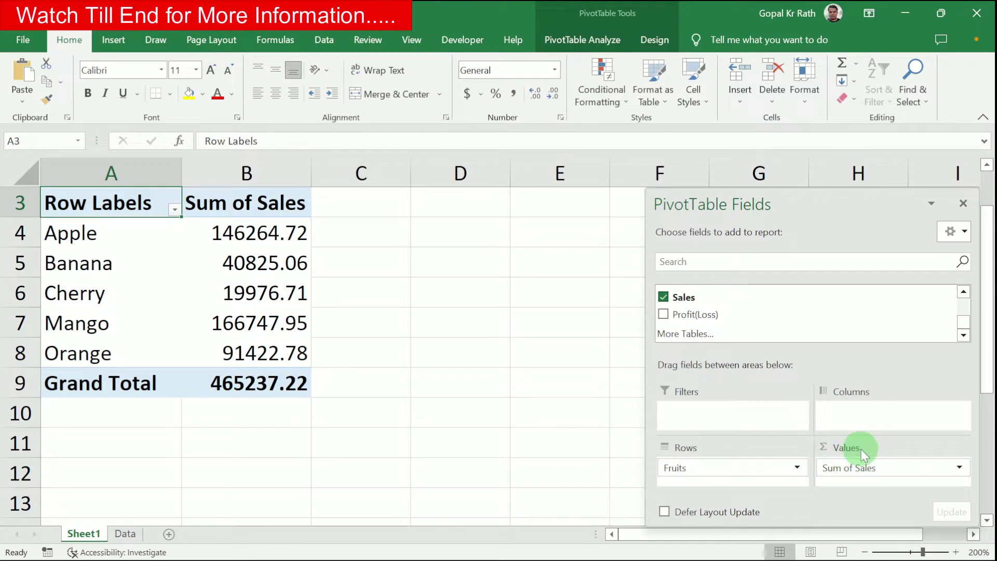
right_click(241, 233)
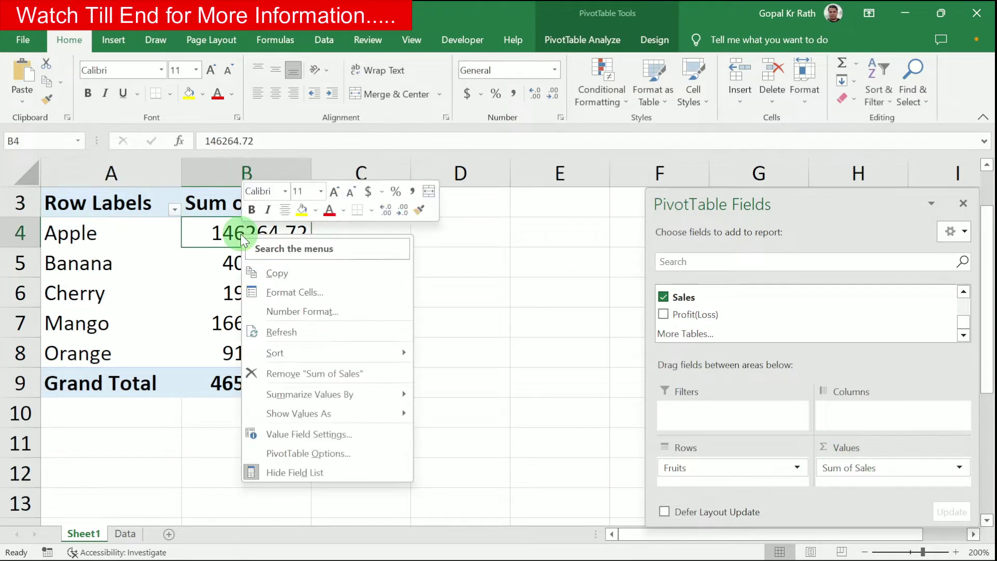
left_click(300, 414)
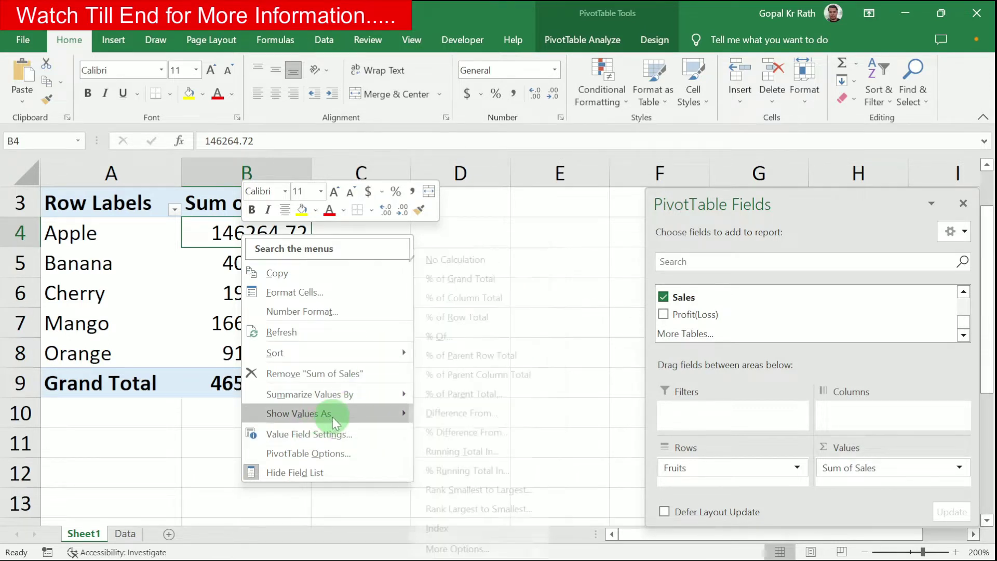
left_click(487, 278)
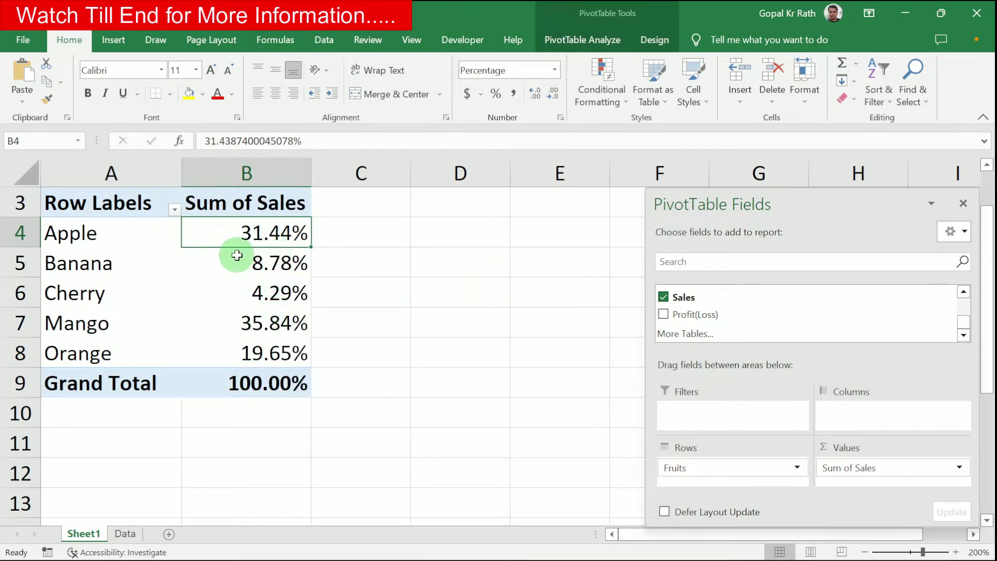
key("ctrl+z")
right_click(261, 237)
mouse_move(341, 394)
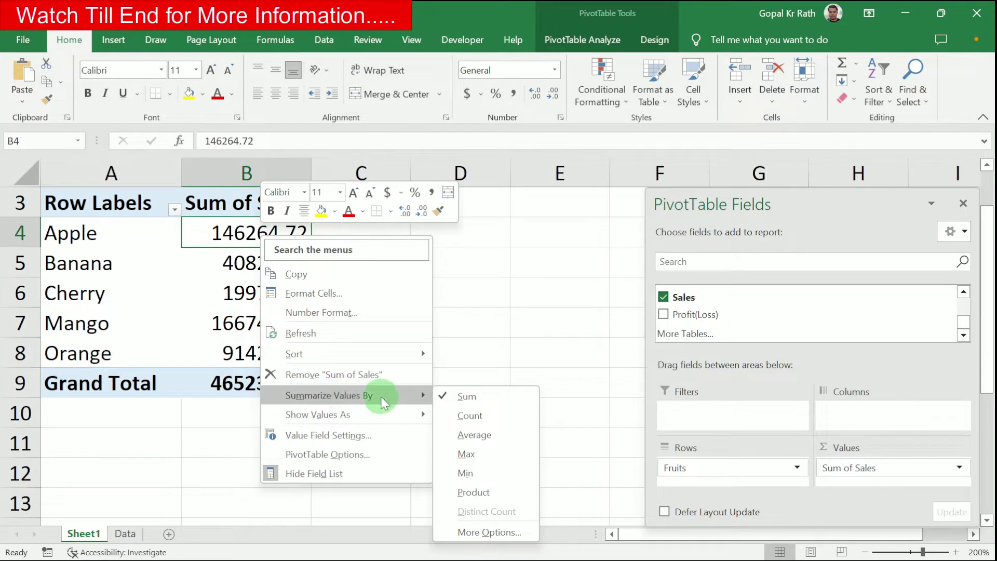
key("Escape")
key("Escape")
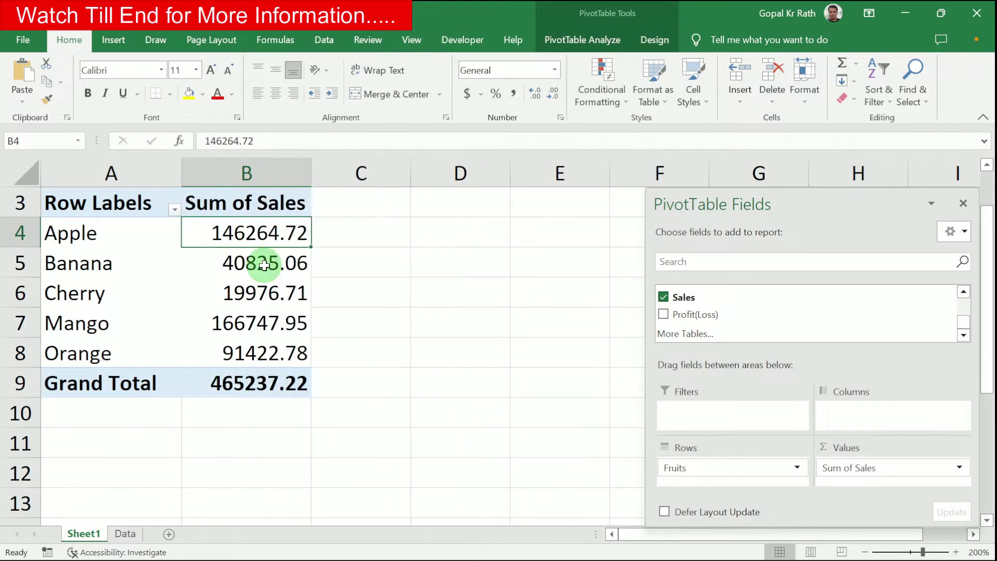
Step: Add Year as a report filter and filter the pivot to 2002 only
scroll(696, 300, "up", 3)
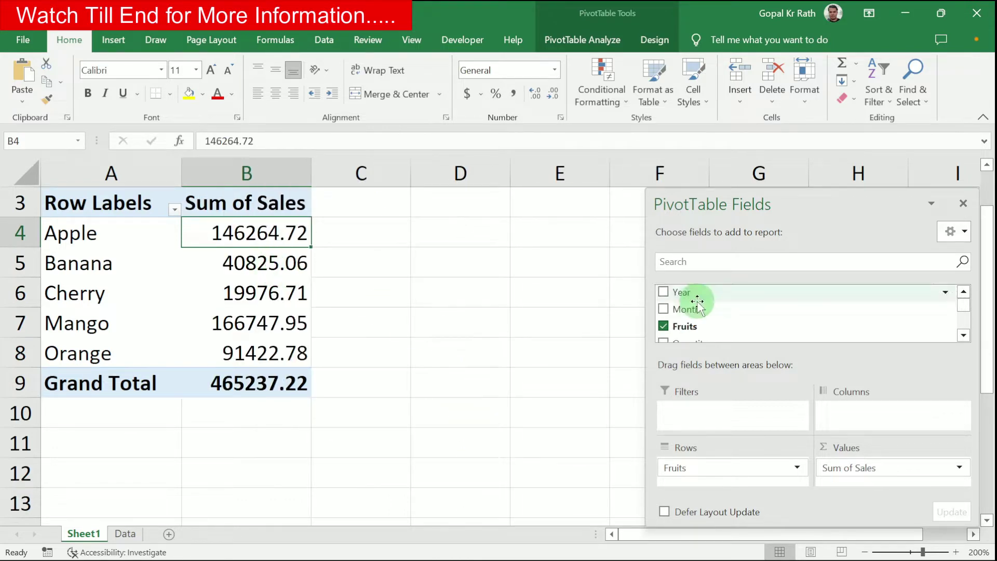
left_click_drag(675, 295, 718, 413)
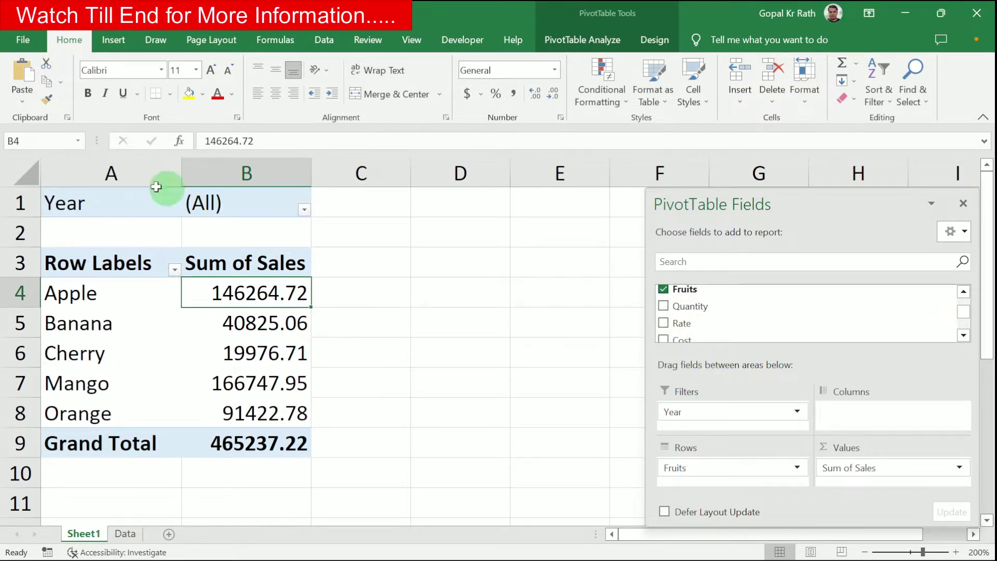
left_click(304, 210)
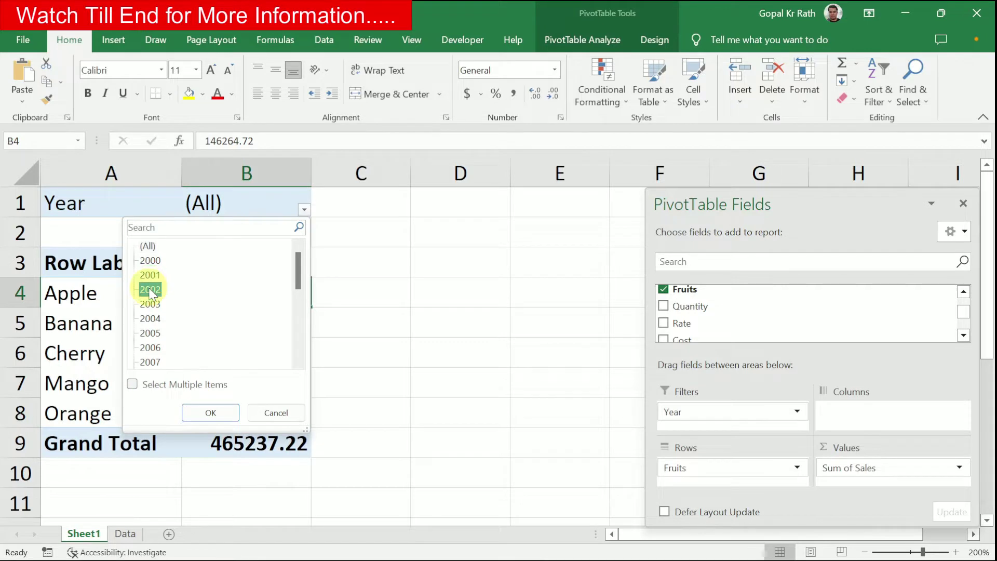
left_click(207, 412)
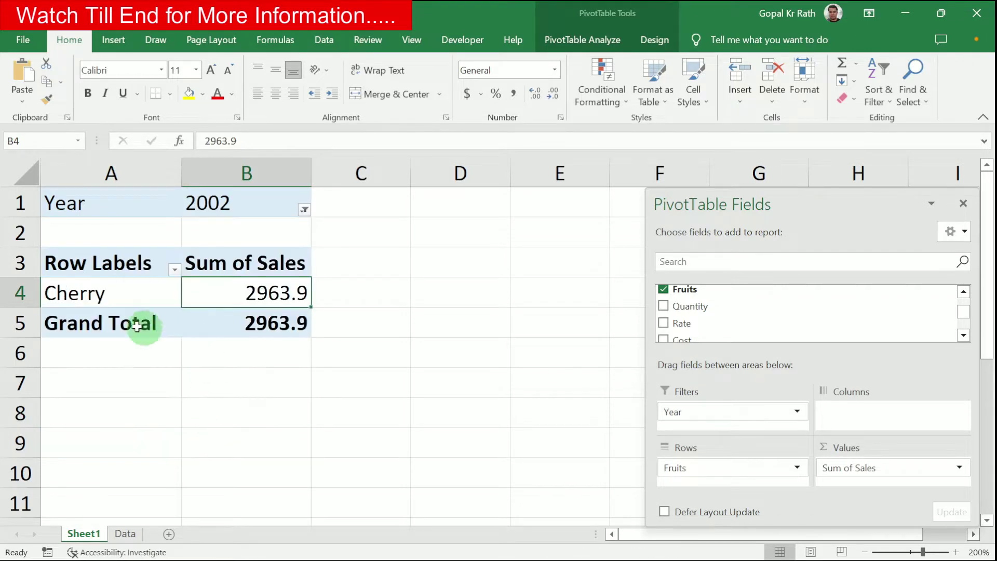
Step: Enable multiple selection and add 2000, 2001, 2003 and 2004 to the Year filter
left_click(305, 209)
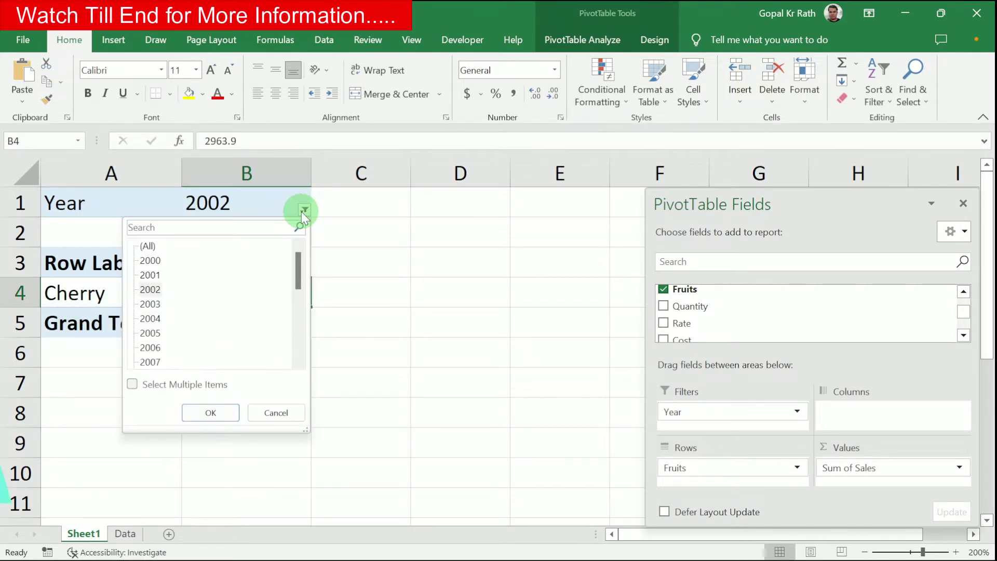
left_click(133, 385)
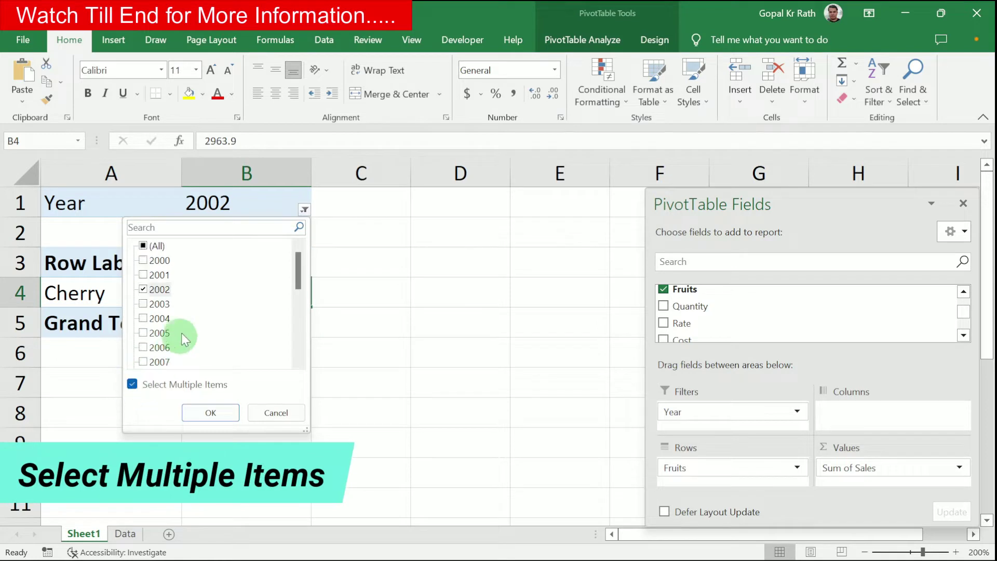
left_click(143, 260)
left_click(143, 275)
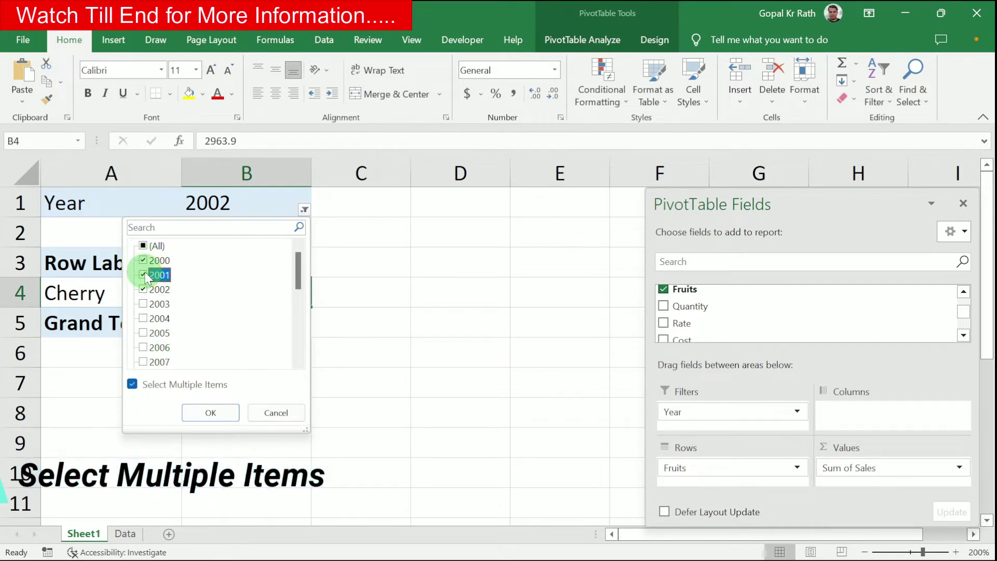
left_click(144, 304)
left_click(144, 319)
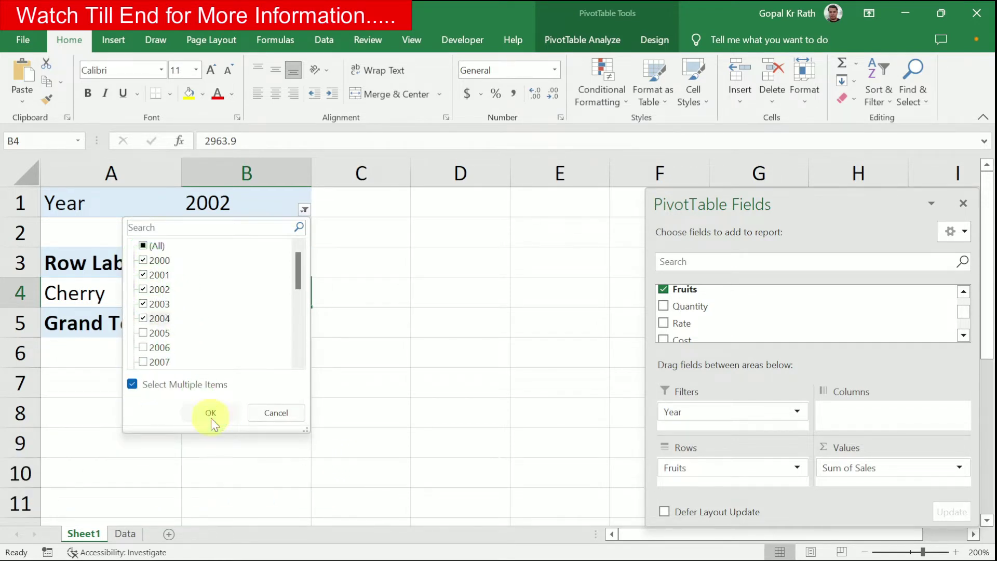
left_click(211, 413)
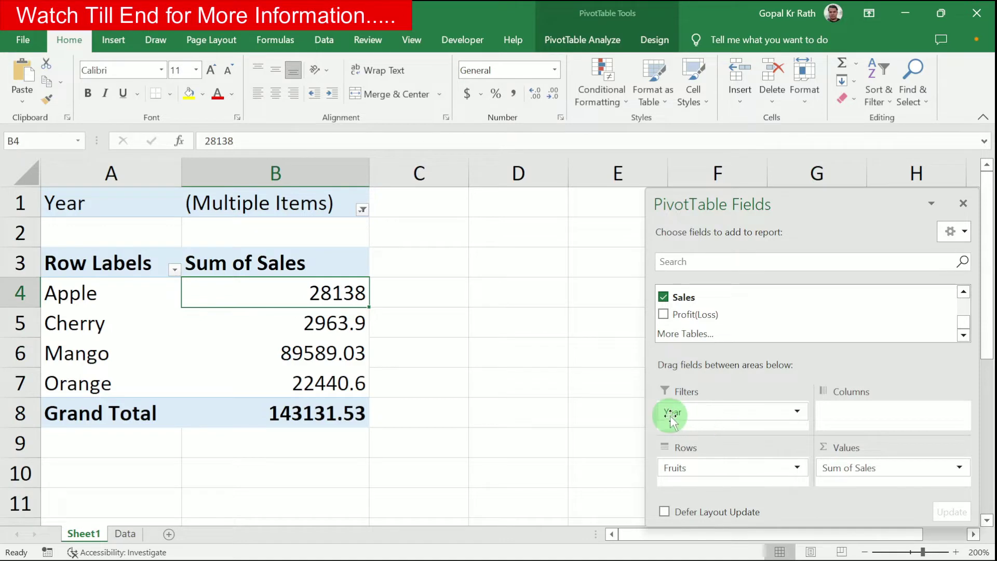
left_click_drag(707, 416, 525, 394)
key("ctrl+z")
scroll(752, 327, "up", 1)
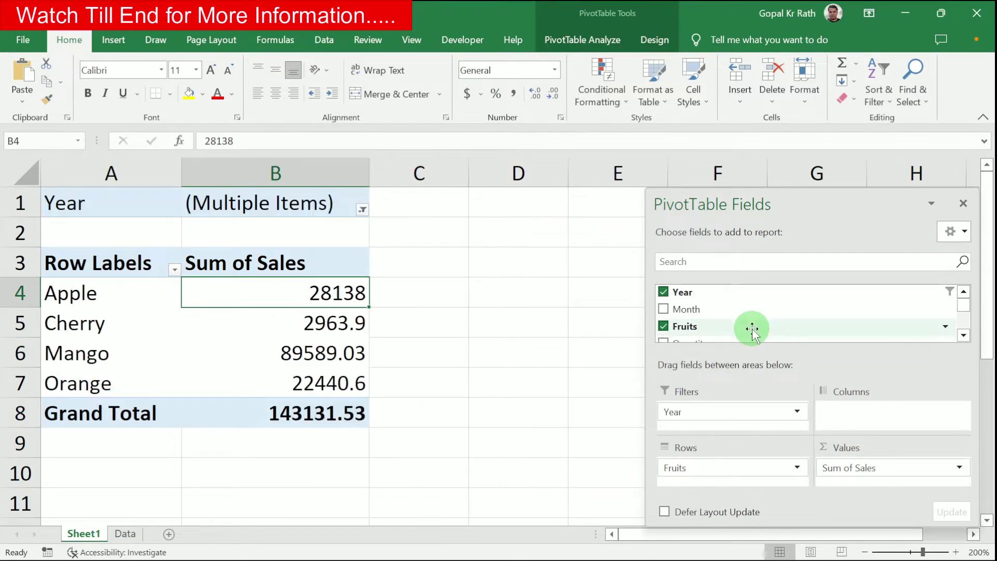
left_click(663, 292)
left_click_drag(670, 291, 855, 413)
left_click(459, 475)
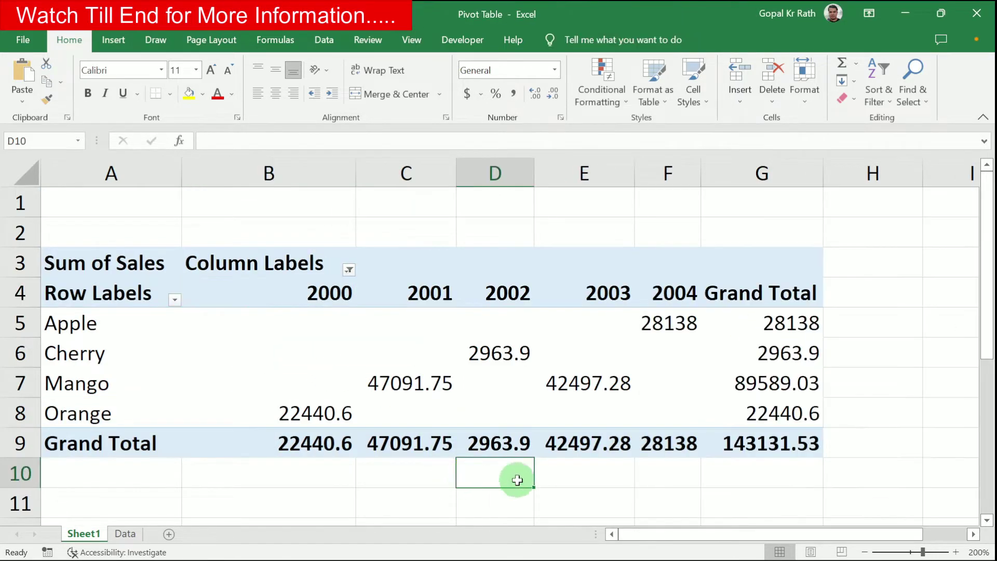
scroll(544, 363, "down", 3)
scroll(544, 363, "up", 3)
left_click(302, 328)
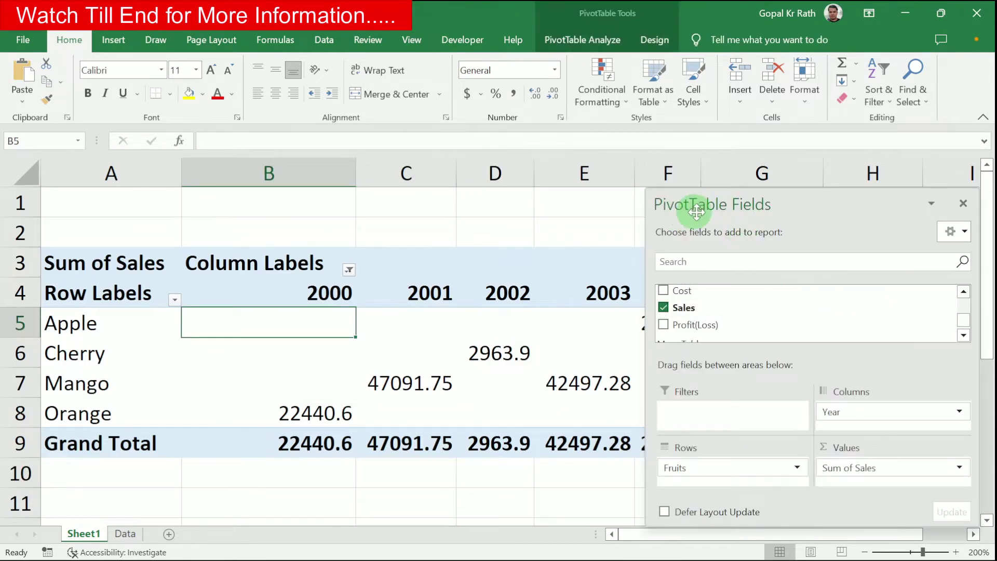
left_click(963, 203)
left_click(406, 354)
left_click(406, 413)
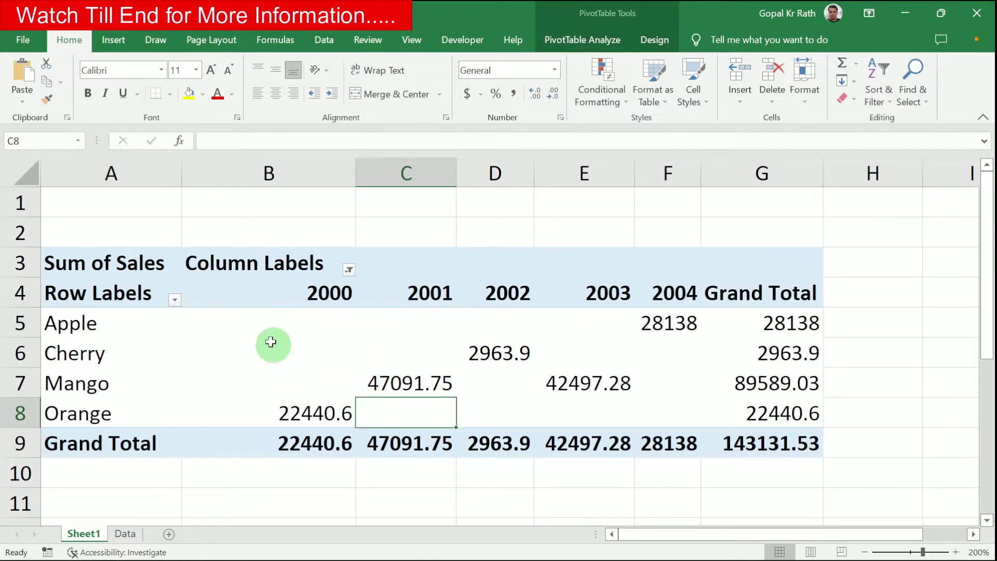
left_click(271, 335)
left_click(544, 343)
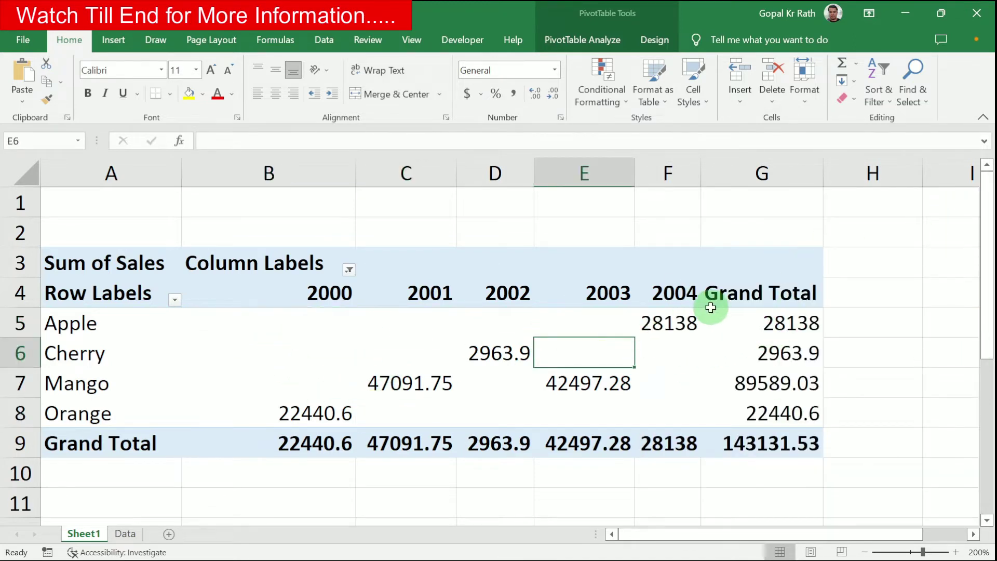
mouse_move(363, 341)
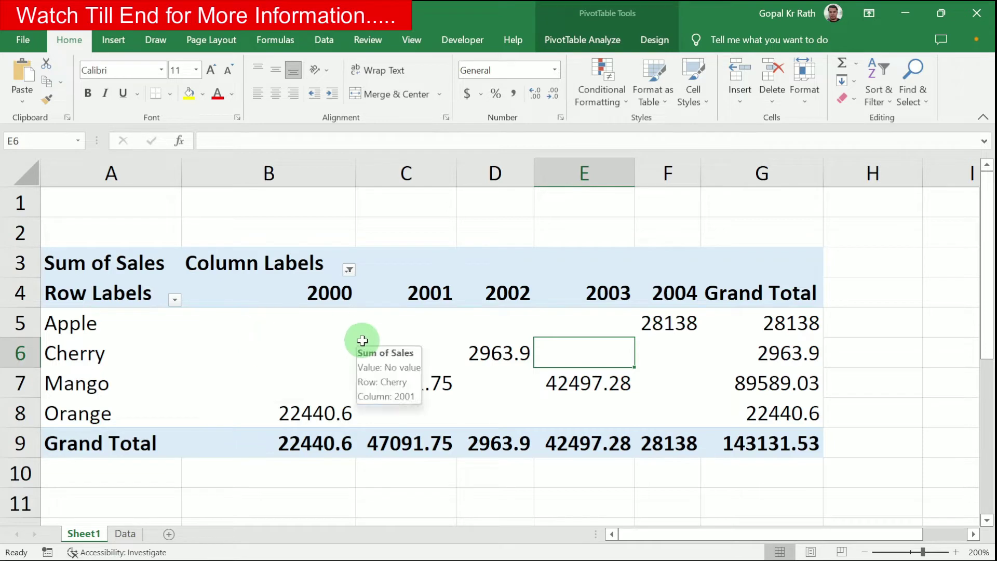
right_click(315, 320)
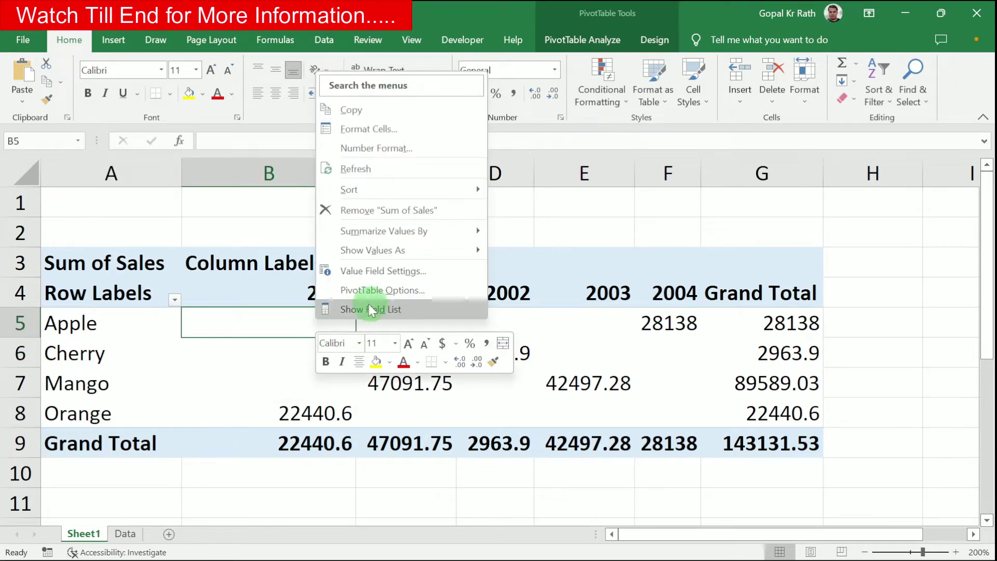
left_click(350, 310)
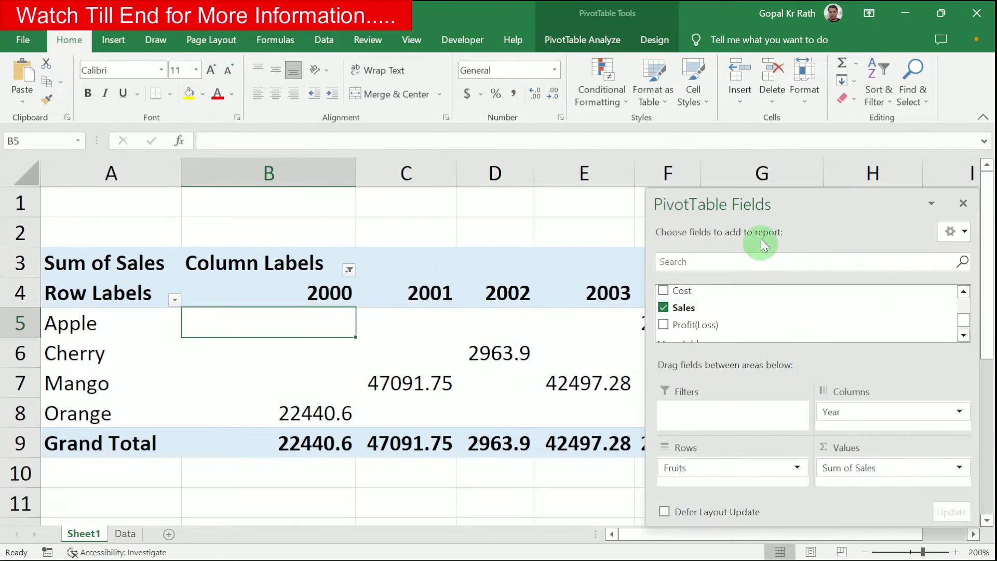
left_click_drag(883, 412, 727, 411)
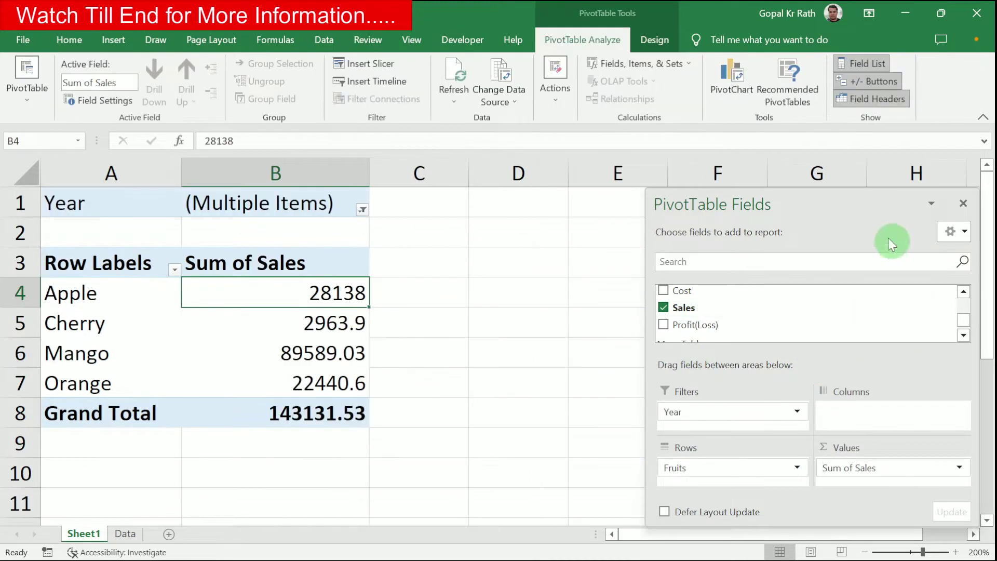
Step: Widen the PivotTable Fields pane toward column D
left_click(932, 204)
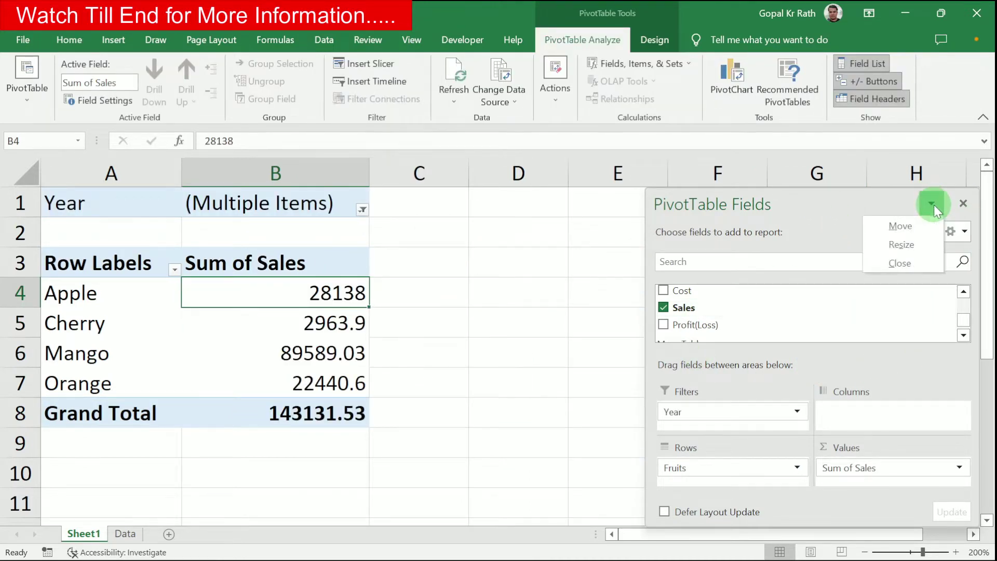
left_click(831, 241)
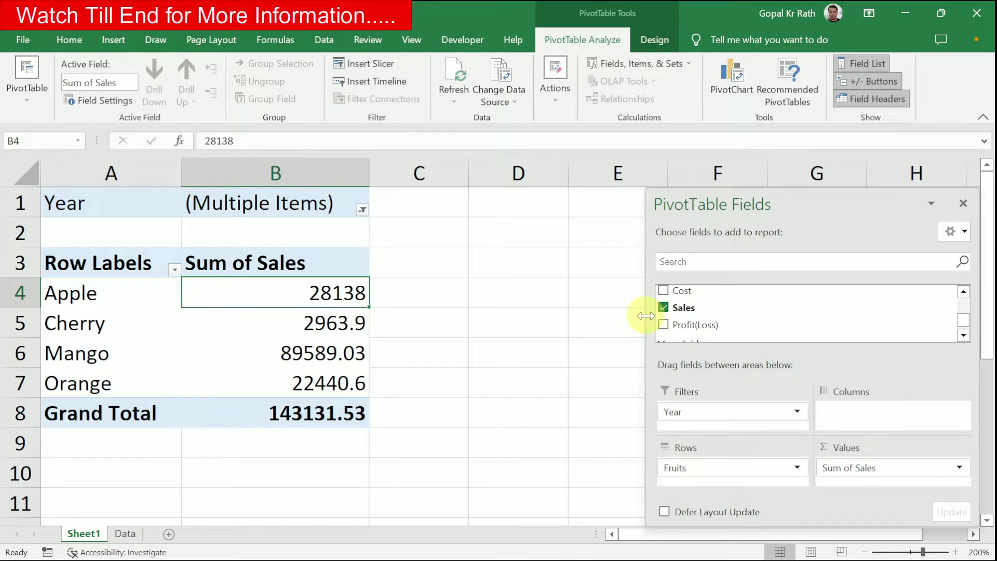
left_click_drag(645, 316, 453, 305)
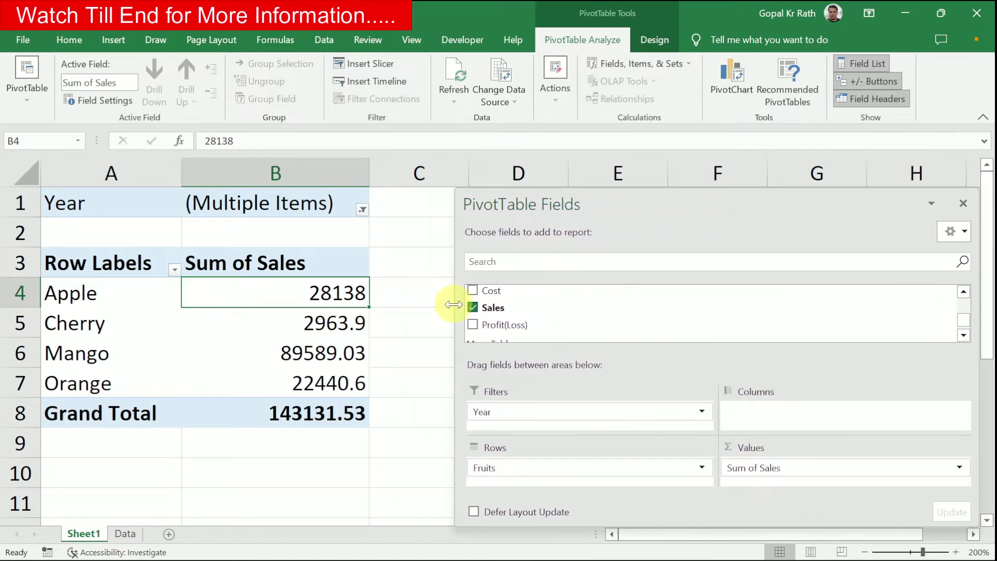
Step: Try side-by-side, fields-only and areas-only field list layouts, returning to the stacked layout
left_click(954, 230)
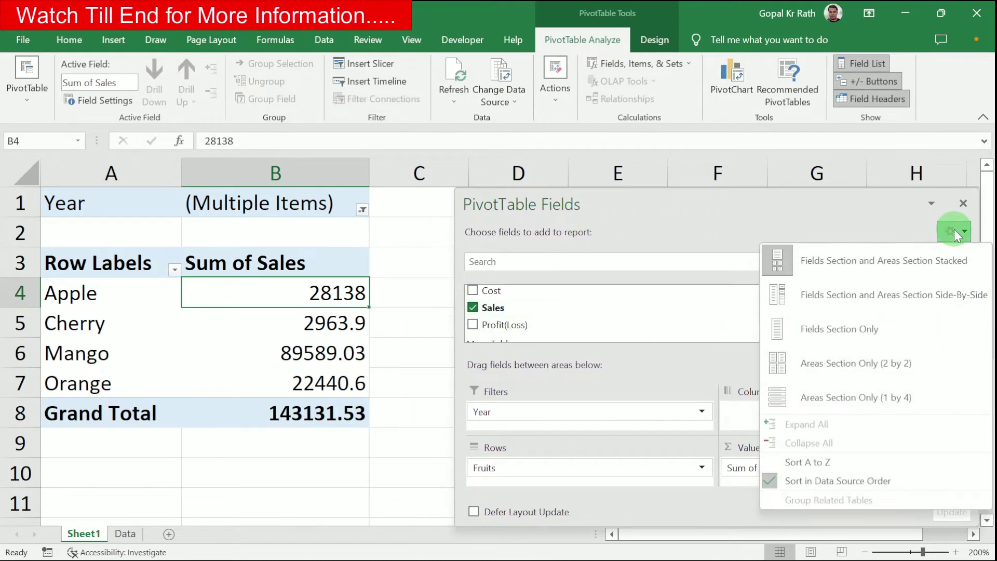
left_click(846, 312)
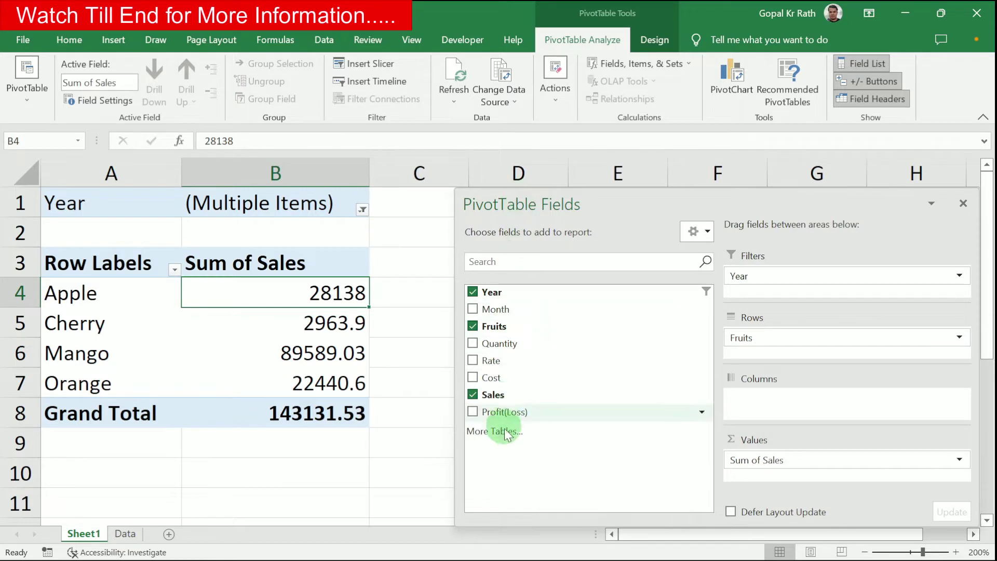
left_click(706, 231)
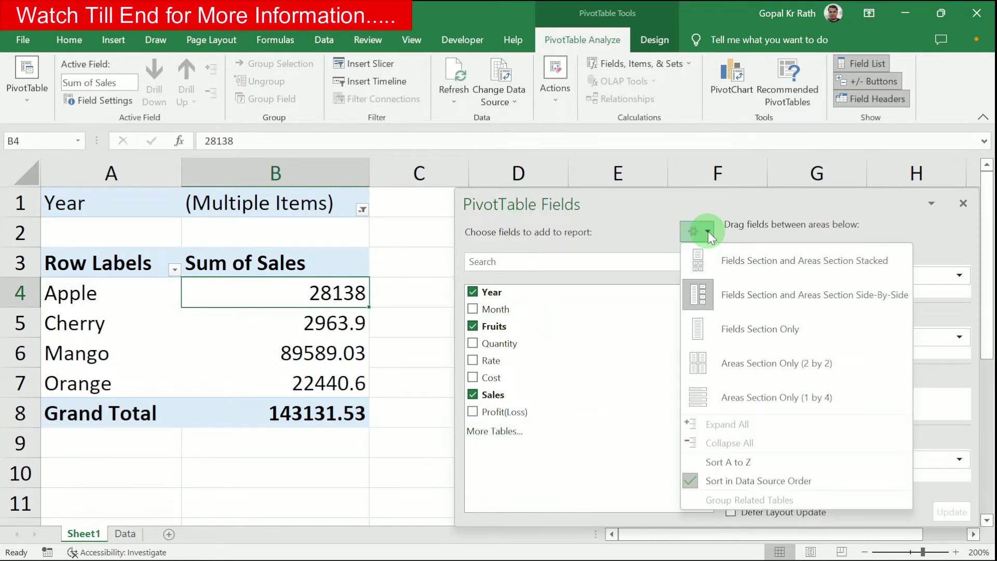
left_click(729, 333)
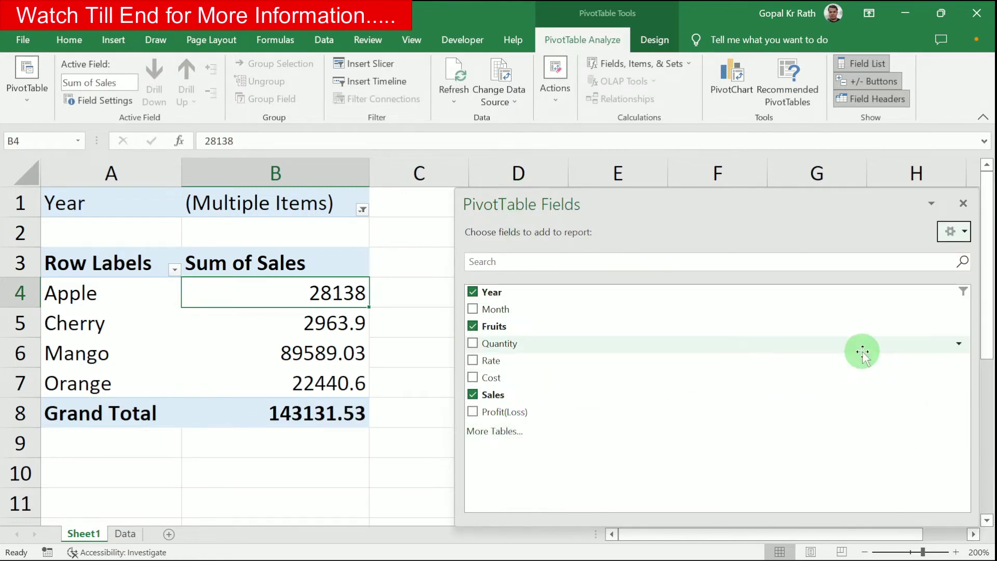
left_click(960, 235)
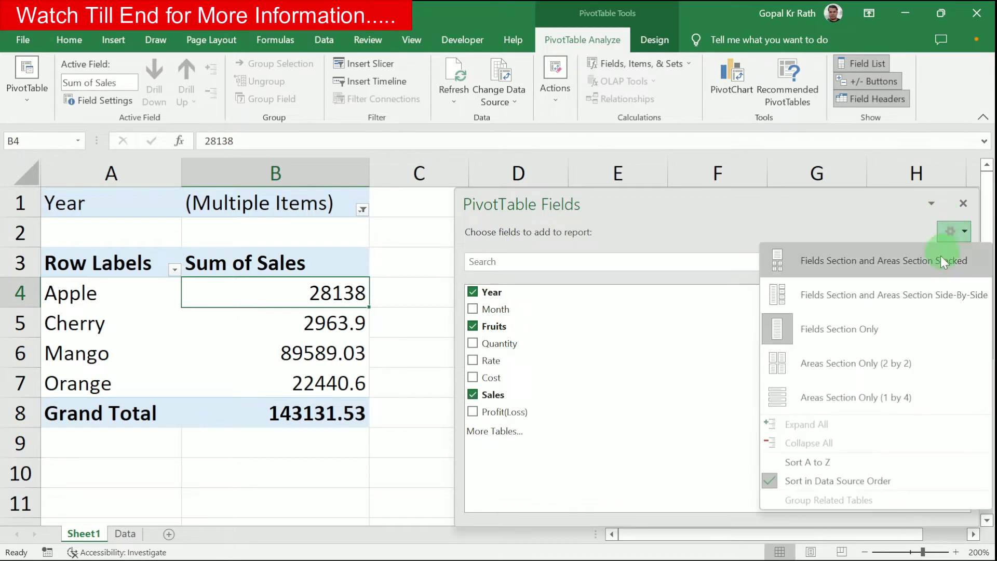
left_click(880, 367)
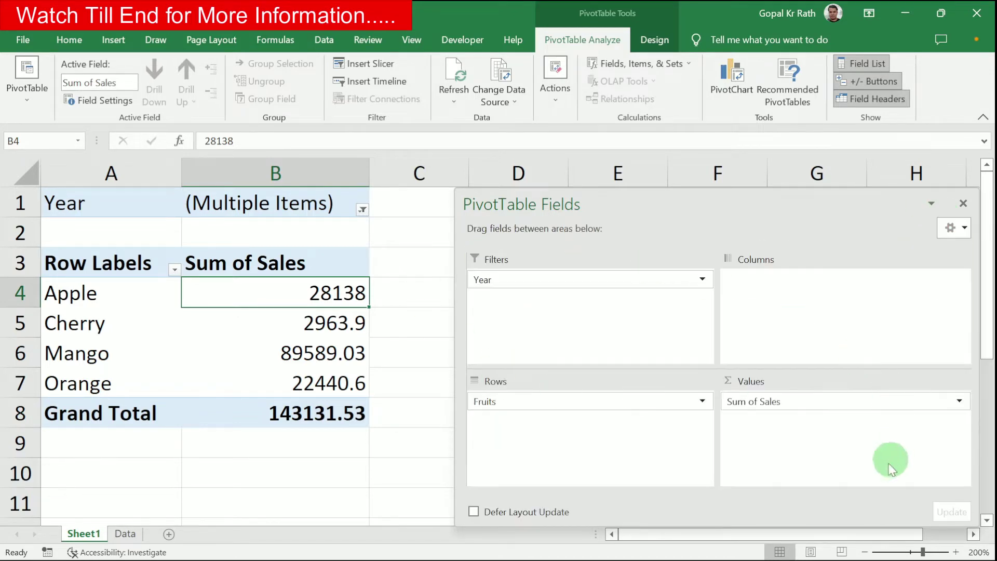
left_click(959, 231)
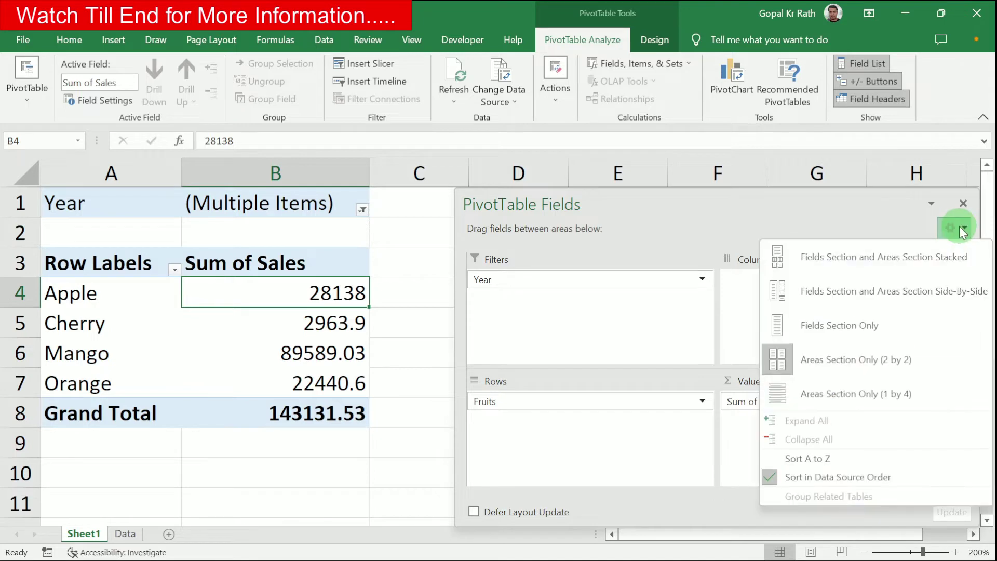
left_click(803, 260)
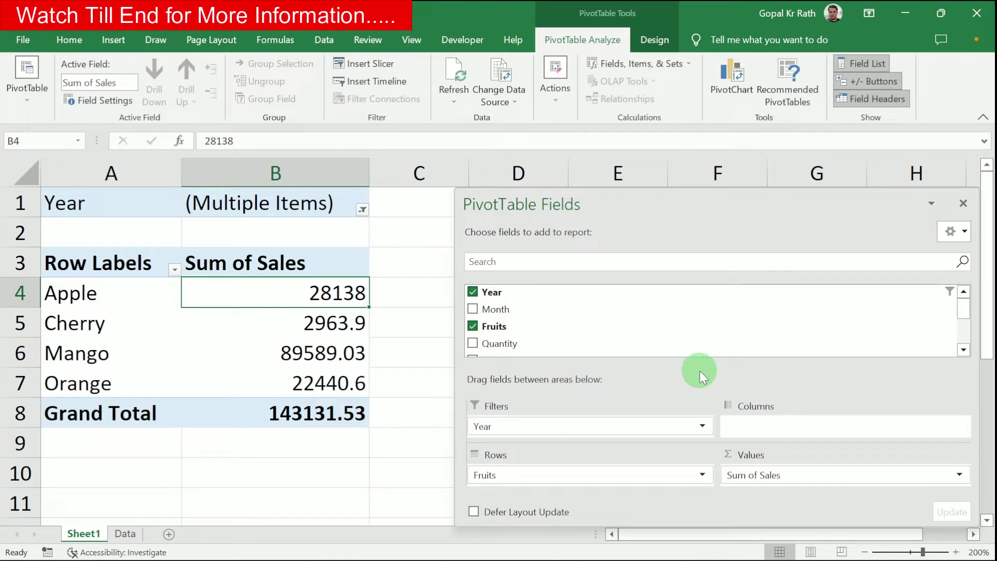
Step: Enlarge the areas section, then select empty cell E4 to close the field list
left_click_drag(701, 366, 710, 316)
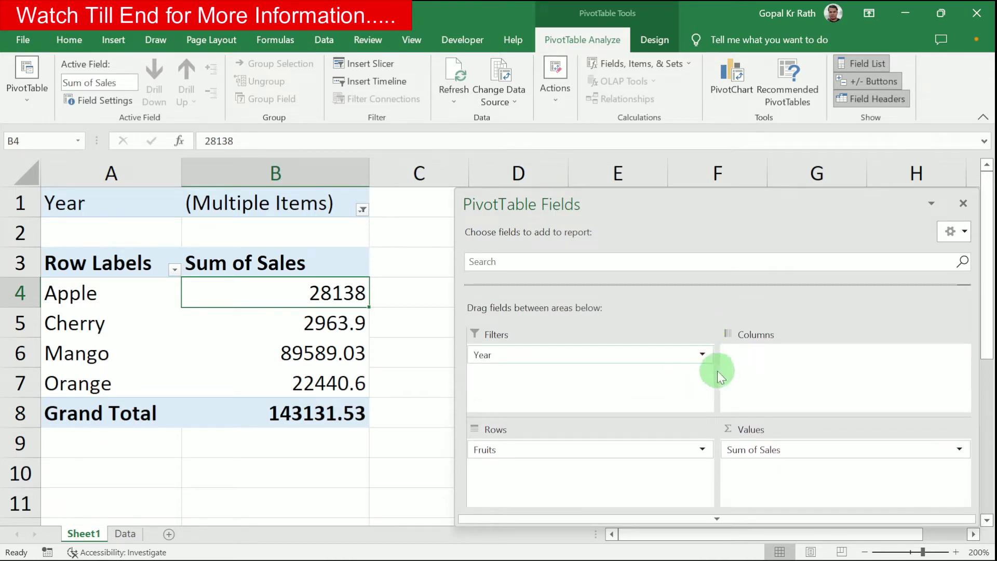
left_click(718, 291)
left_click(610, 289)
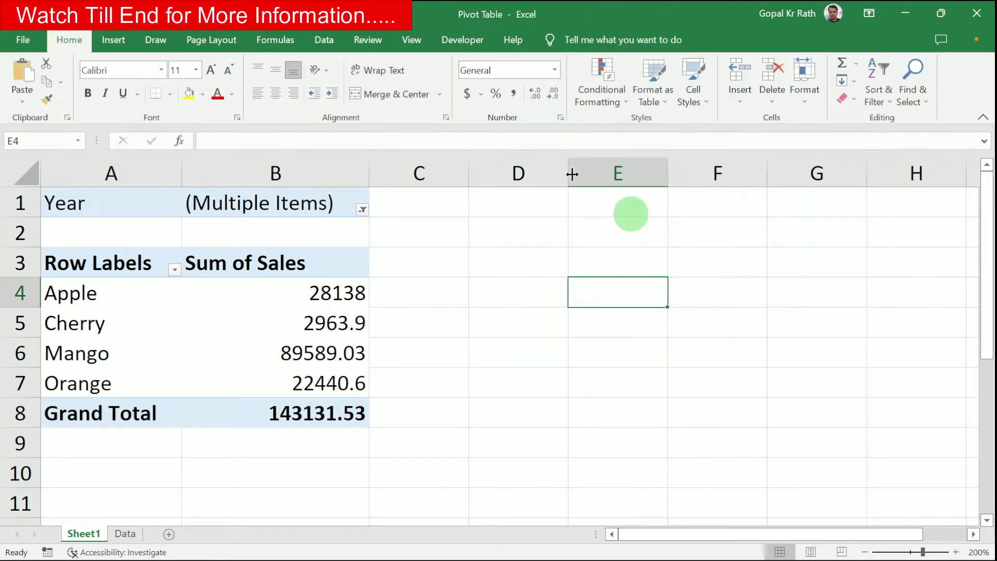
Step: Select the Apple sales value and try orange, green, then blue PivotTable styles, ending on blue
left_click(76, 48)
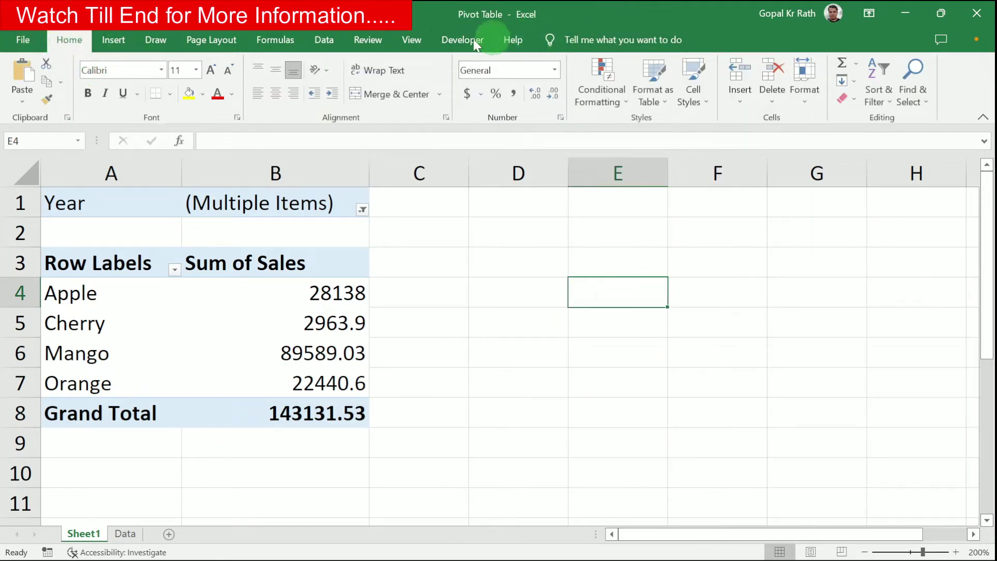
left_click(265, 300)
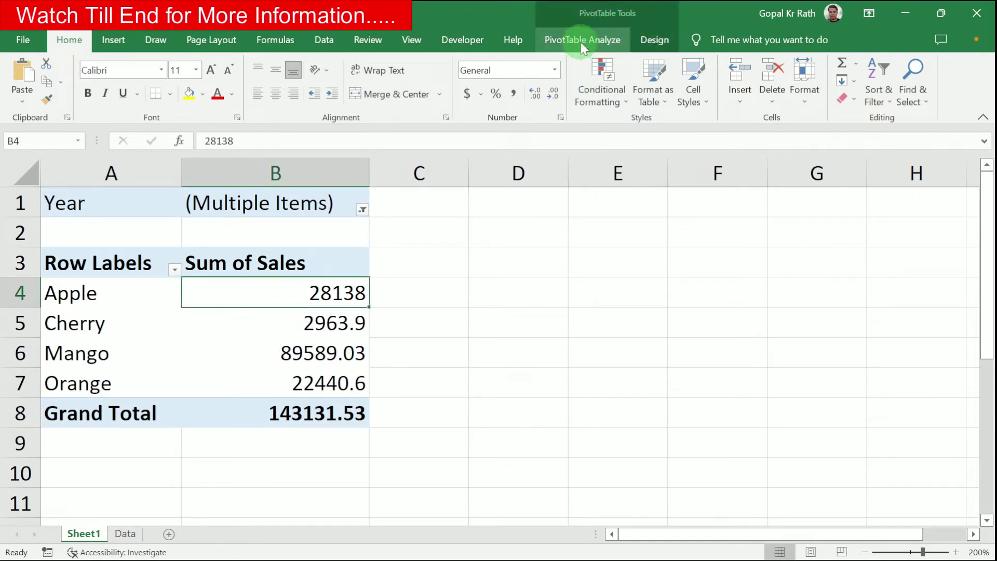
left_click(575, 39)
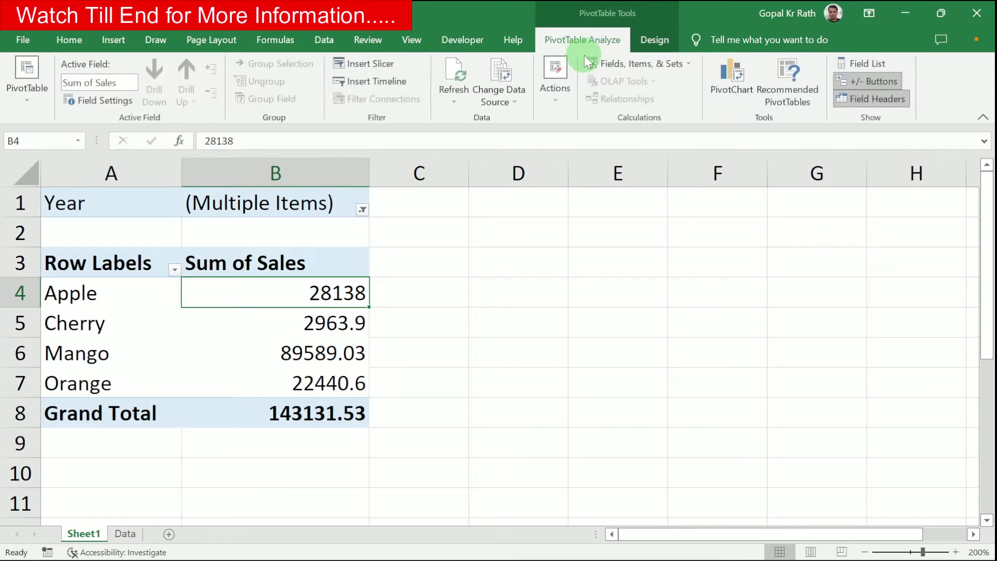
left_click(649, 41)
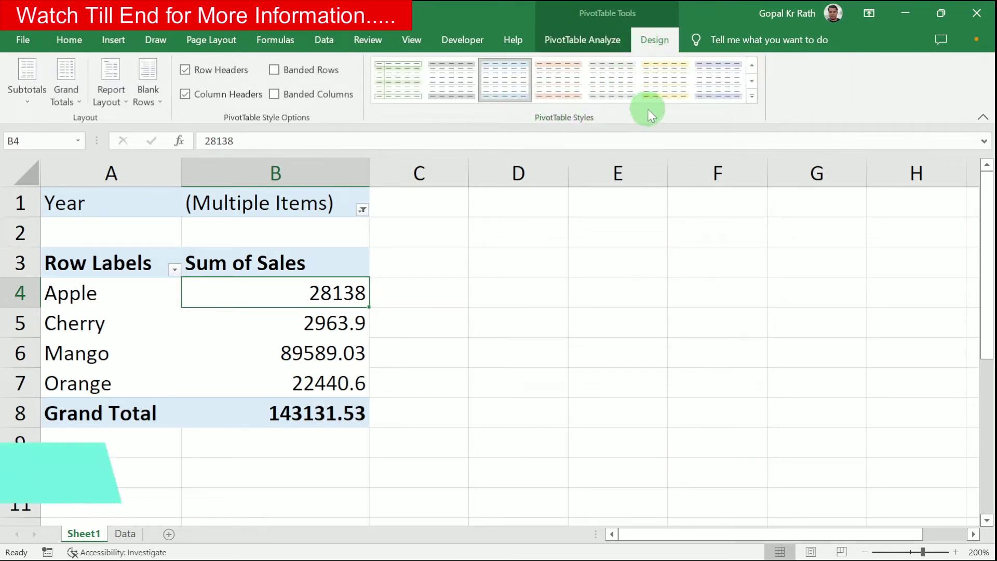
left_click(752, 95)
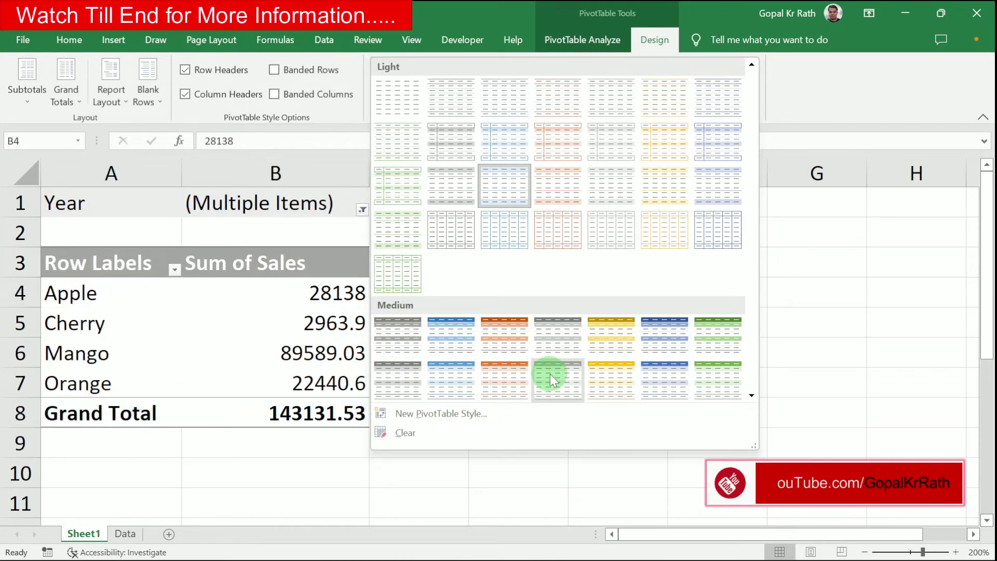
left_click(502, 382)
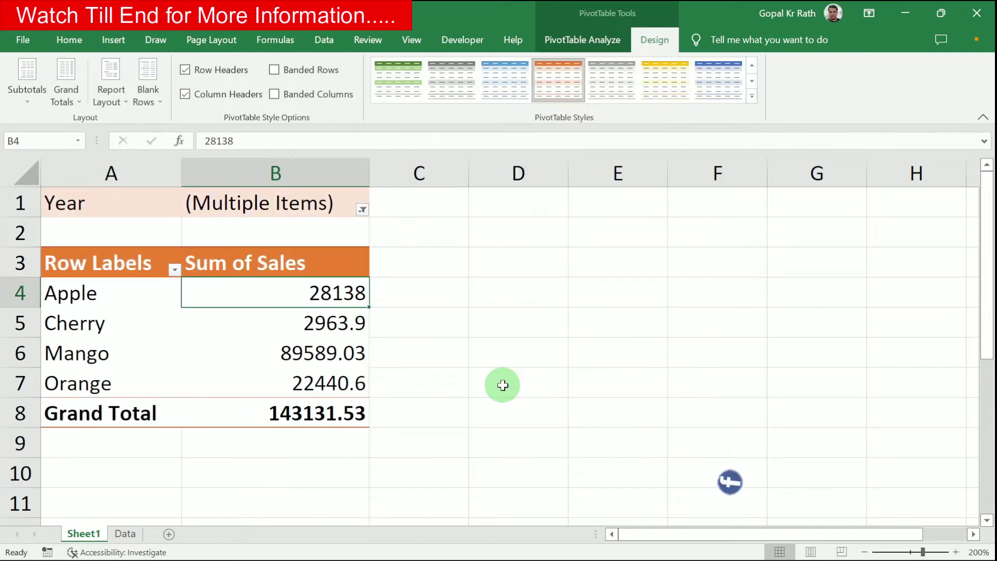
left_click(399, 82)
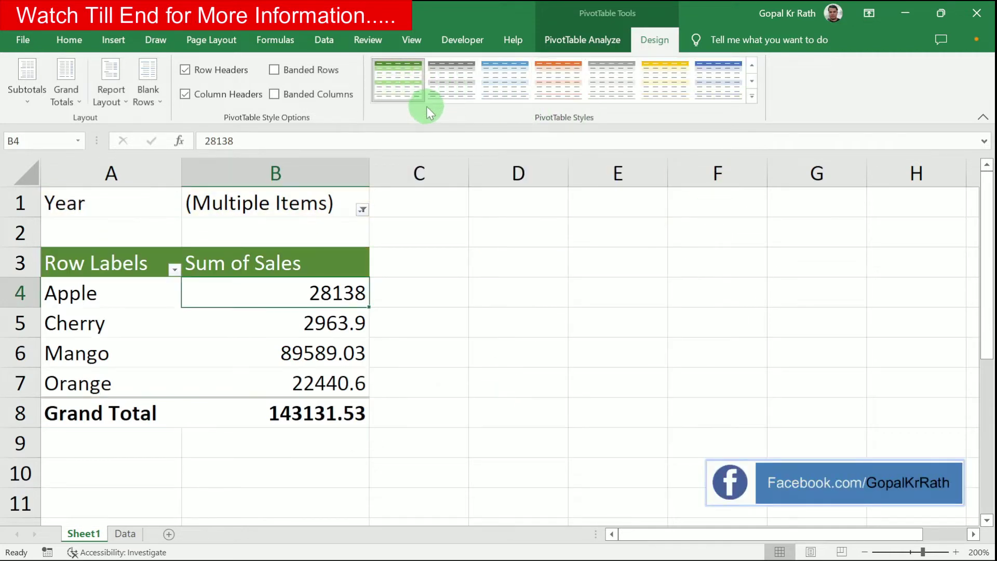
left_click(451, 79)
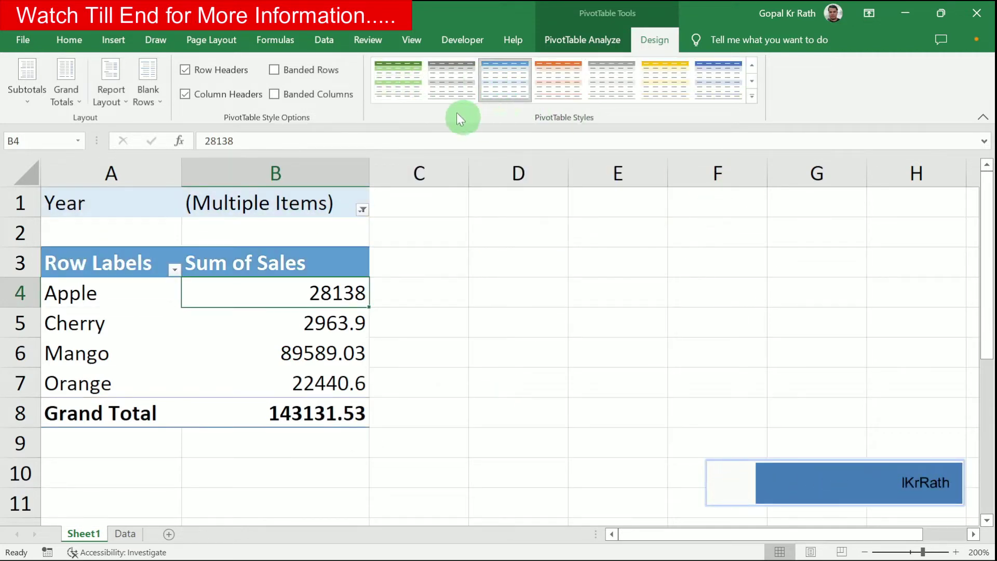
left_click(514, 91)
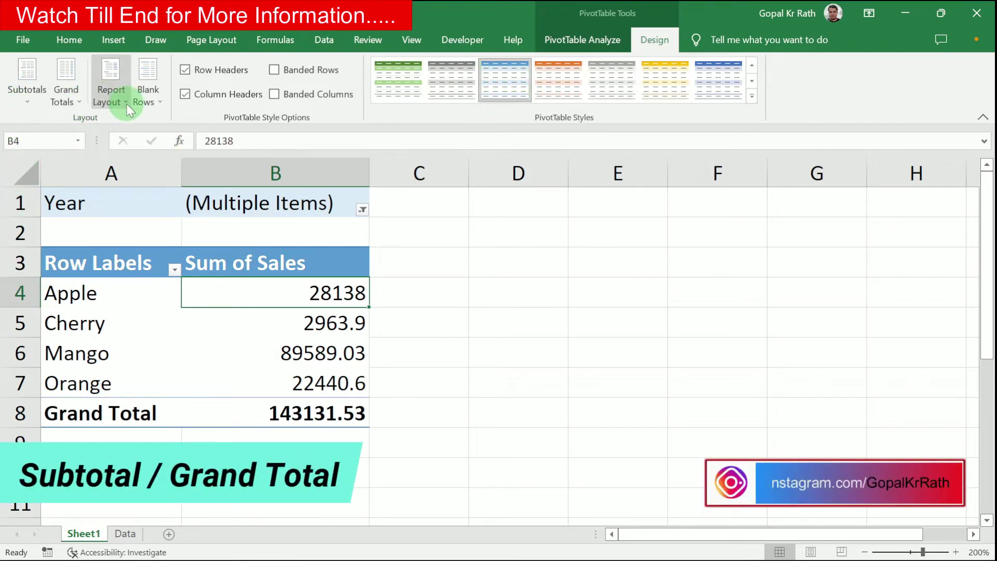
Step: Add Month as a row field above Fruits in the PivotTable
left_click(167, 317)
left_click_drag(478, 309, 543, 472)
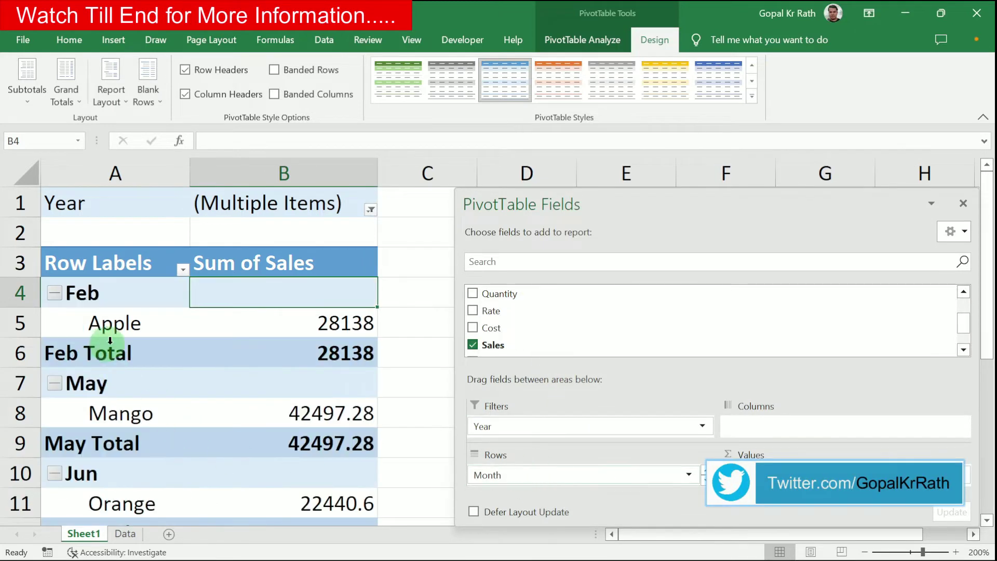
scroll(266, 415, "down", 4)
scroll(264, 418, "up", 4)
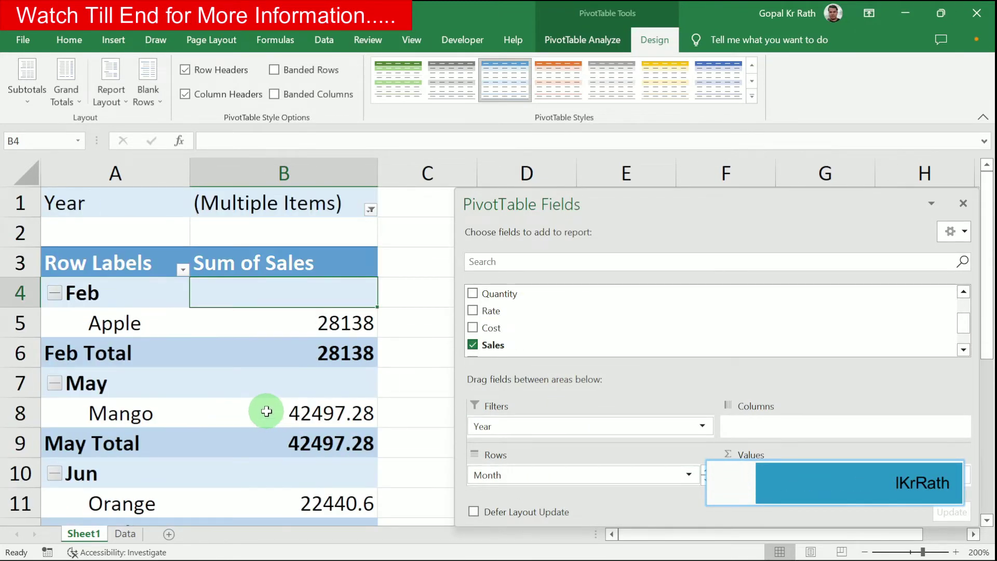
Step: Hide month subtotals, switch to tabular form, and close the PivotTable Fields pane
left_click(25, 104)
left_click(85, 133)
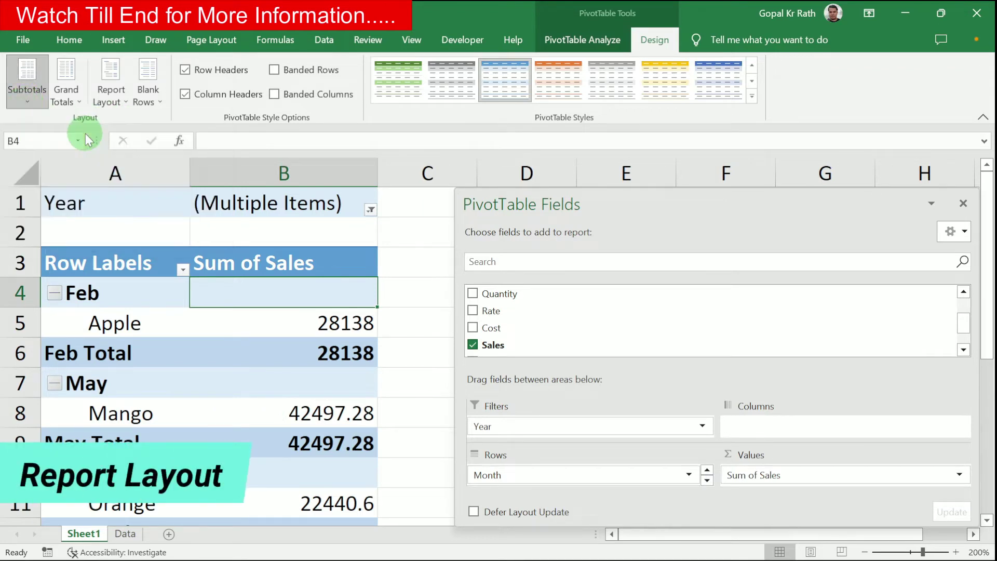
left_click(73, 103)
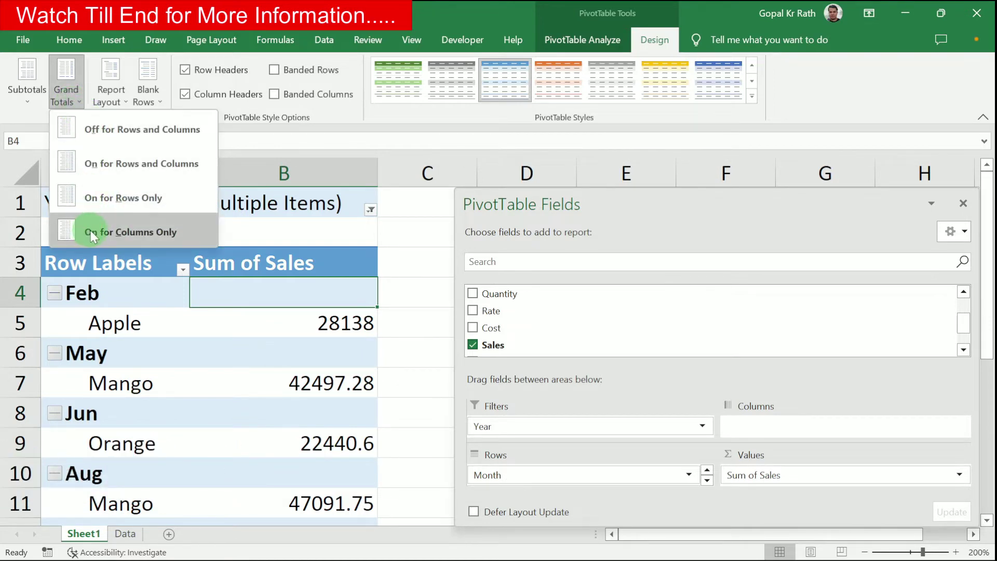
left_click(111, 96)
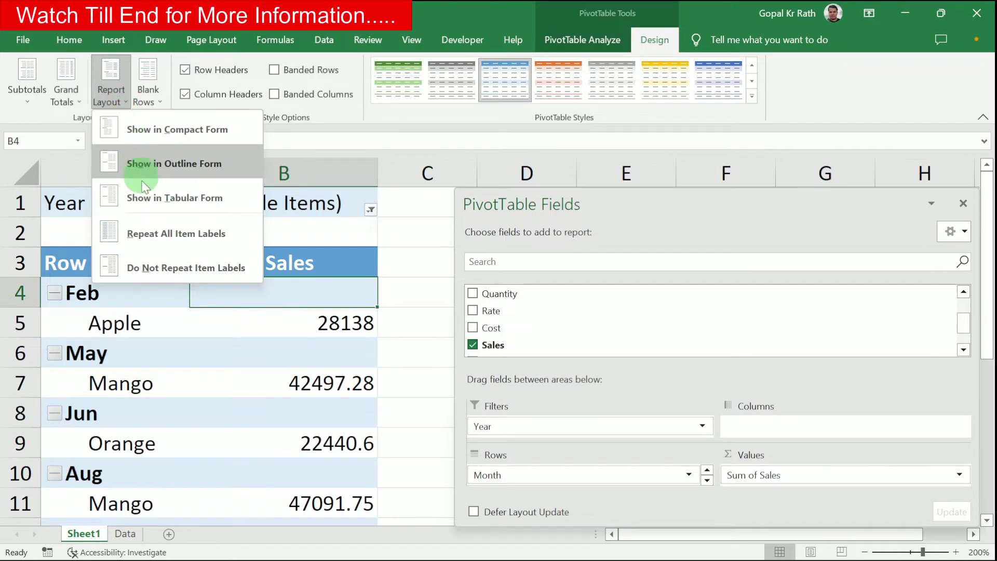
left_click(150, 200)
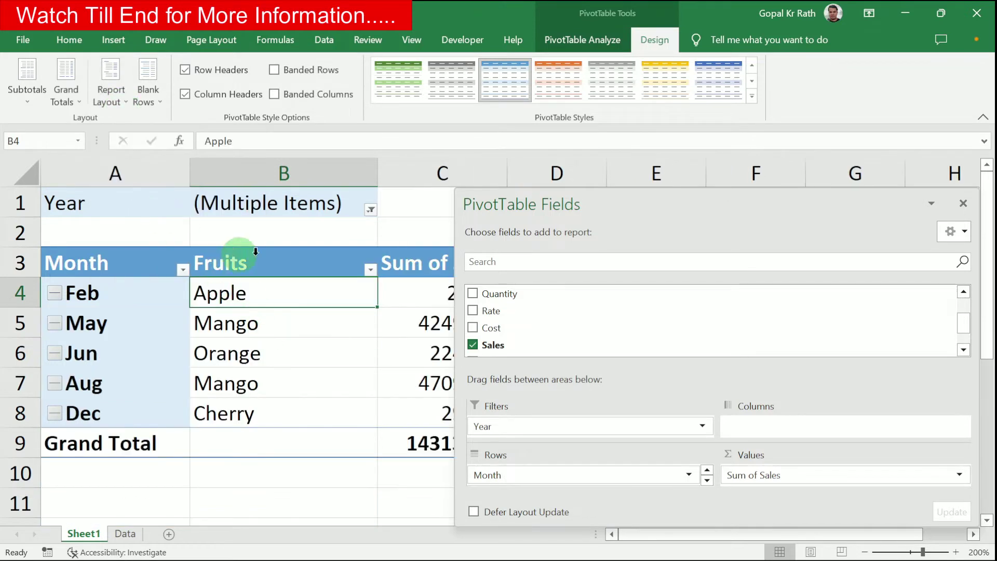
left_click(963, 204)
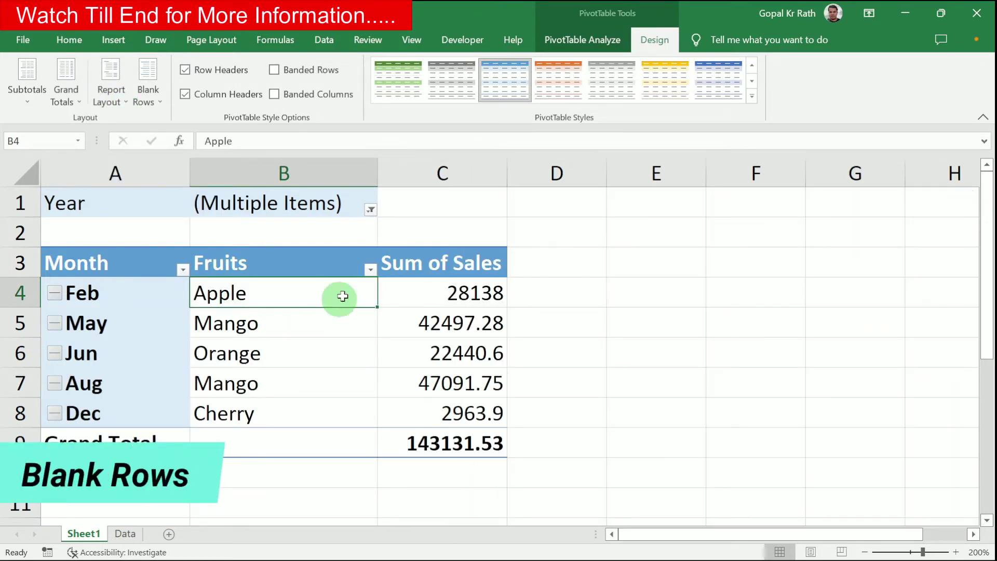
Step: Try Outline form and Repeat All Item Labels, then return the report layout to Tabular
left_click(125, 104)
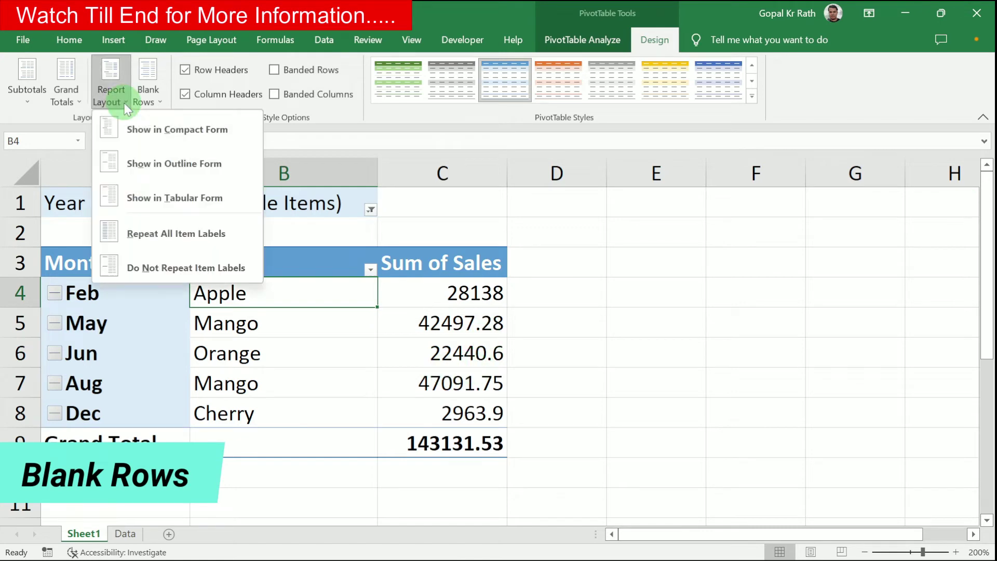
left_click(146, 163)
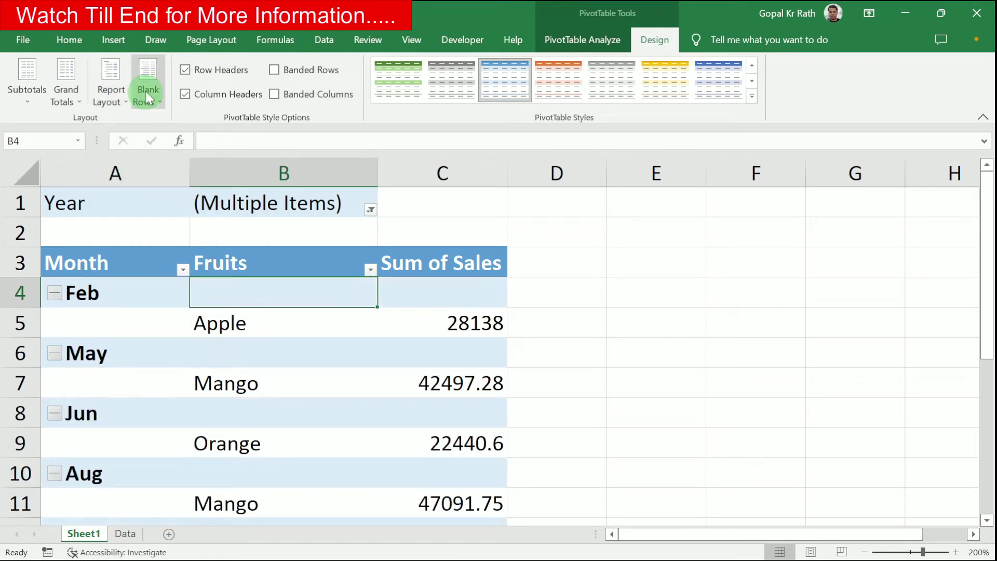
left_click(127, 104)
left_click(140, 229)
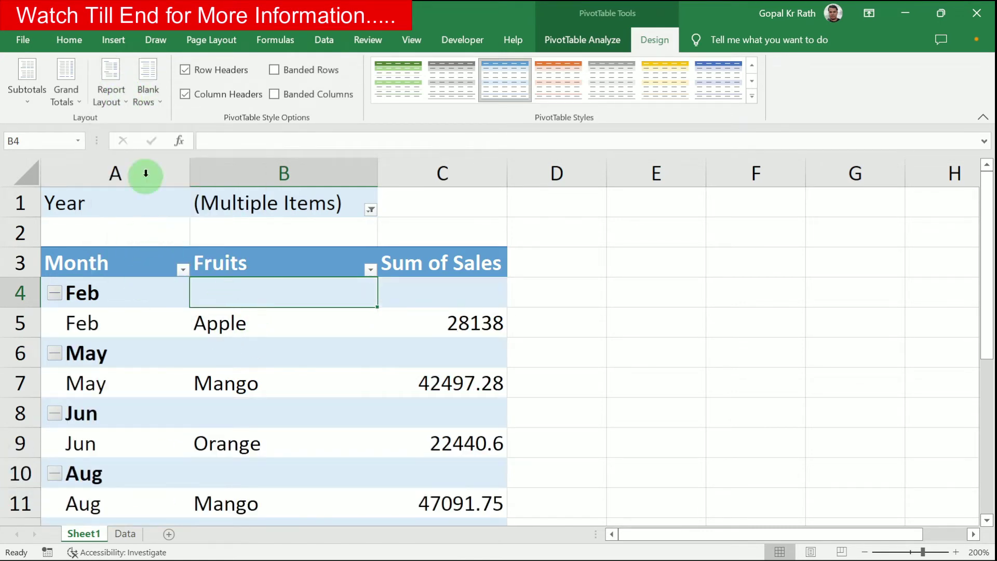
left_click(122, 98)
left_click(140, 197)
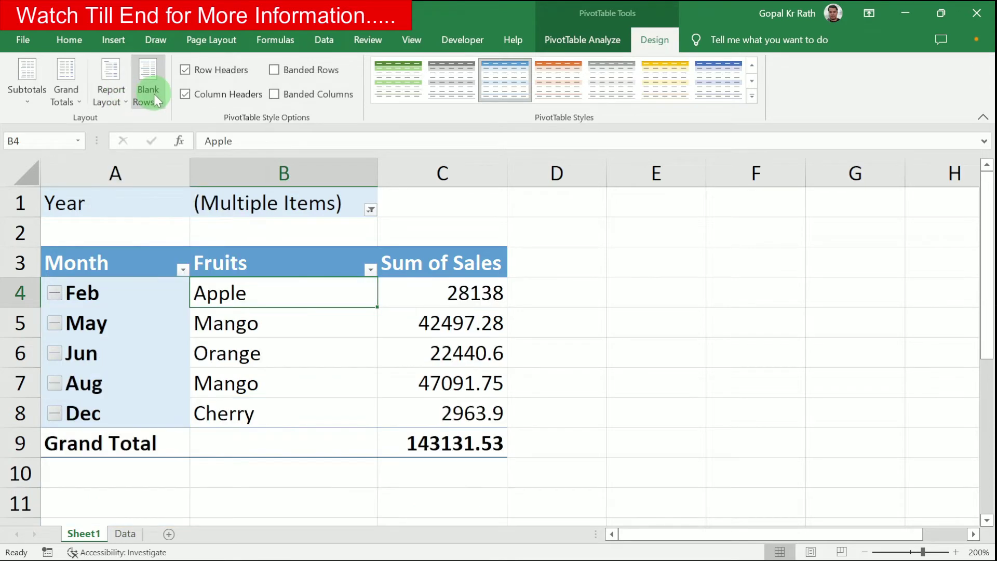
Step: Insert a blank line after each month, check cells B5 and C5, then remove the blank lines
left_click(159, 107)
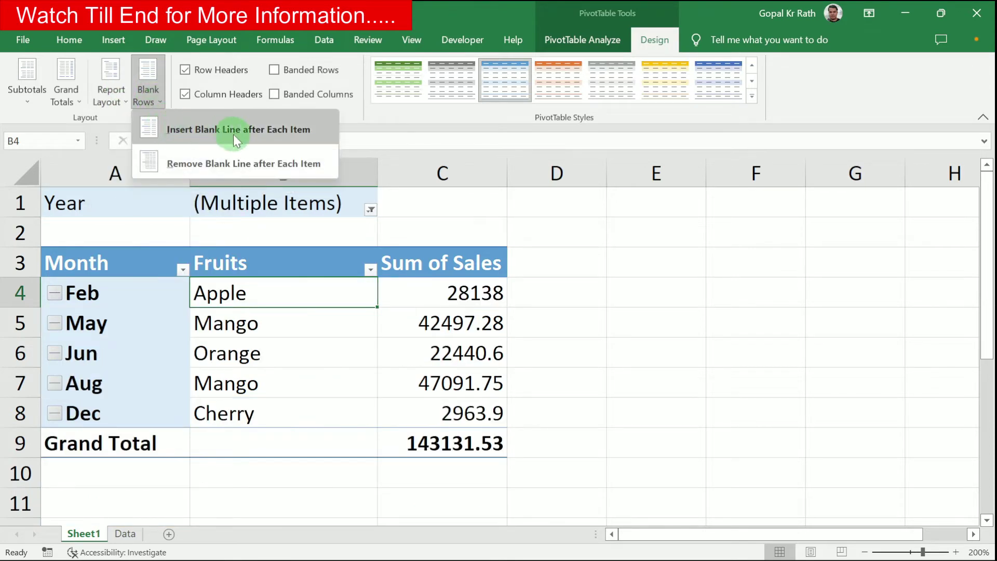
left_click(283, 134)
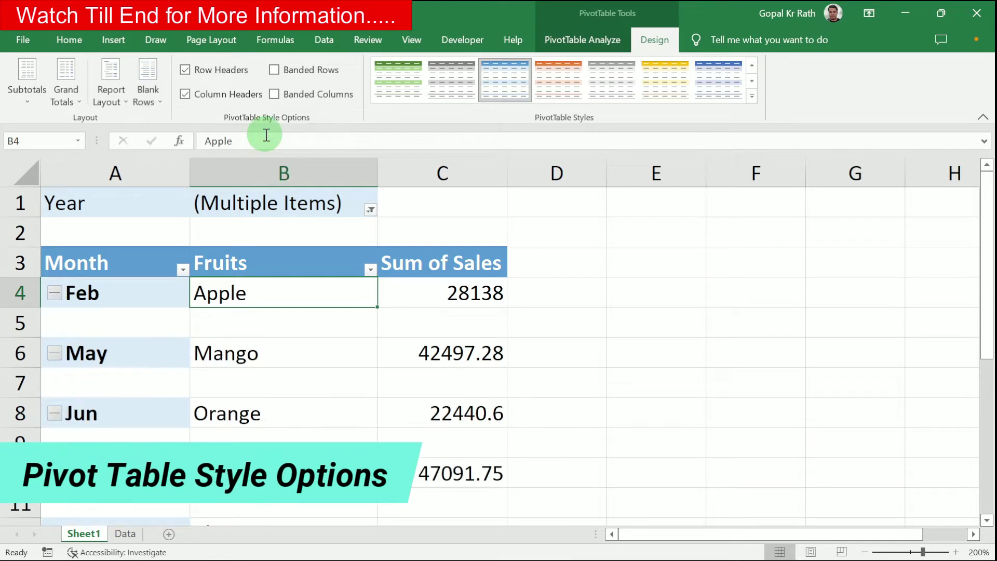
left_click(311, 326)
left_click(442, 326)
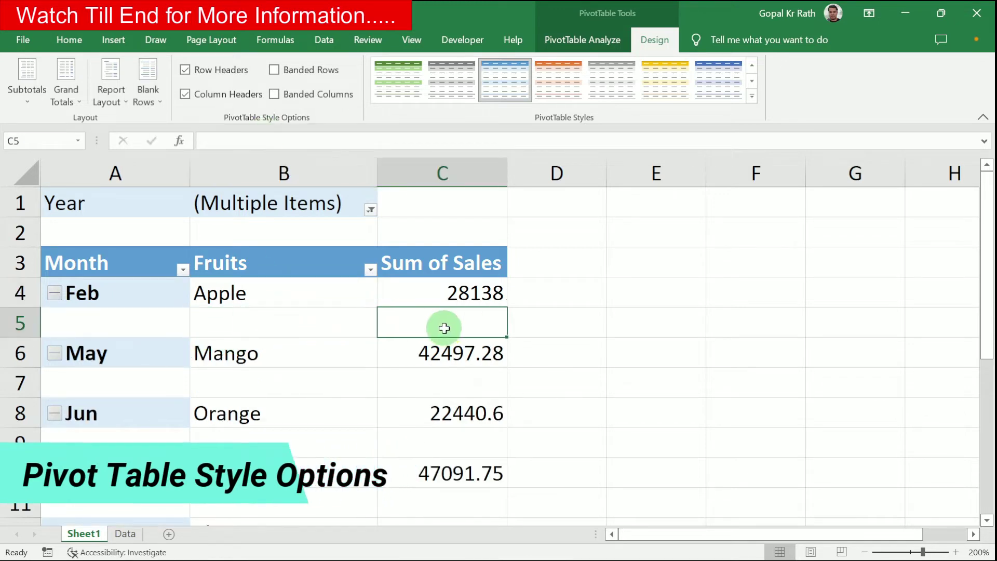
left_click(149, 103)
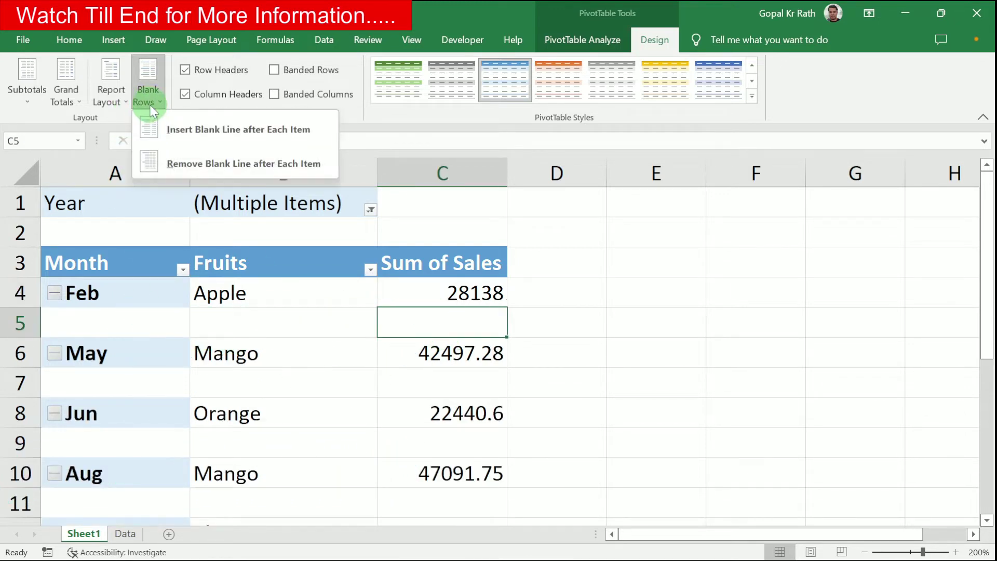
left_click(199, 165)
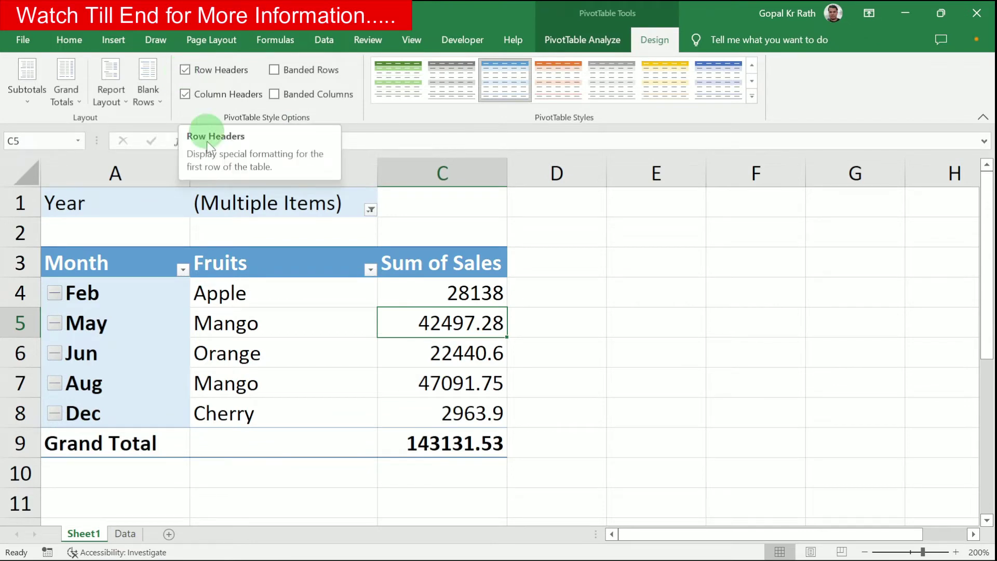
Step: Toggle Row Headers, Column Headers, Banded Rows and Banded Columns, keeping headers on and banding off
left_click(185, 70)
left_click(186, 71)
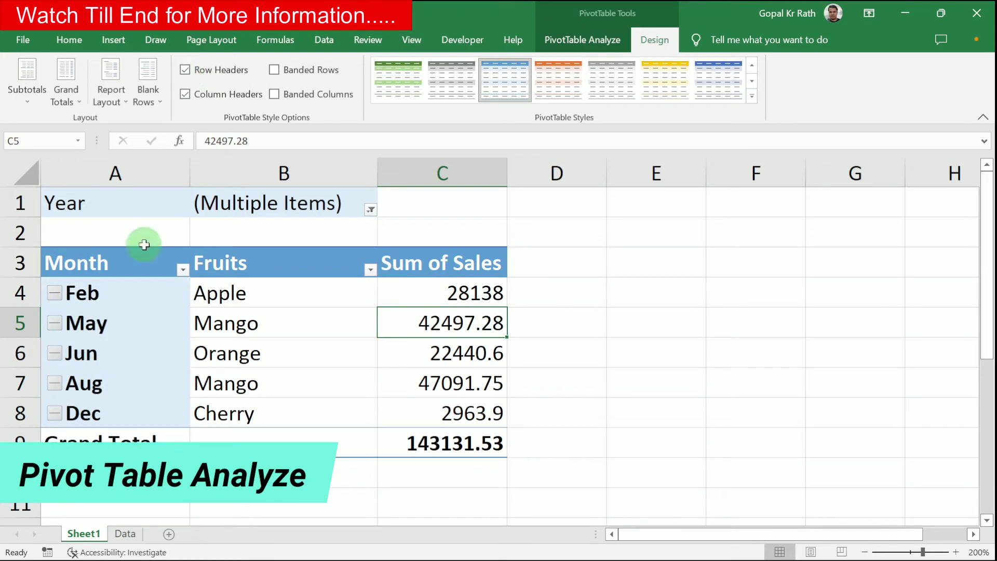
left_click(185, 95)
left_click(185, 95)
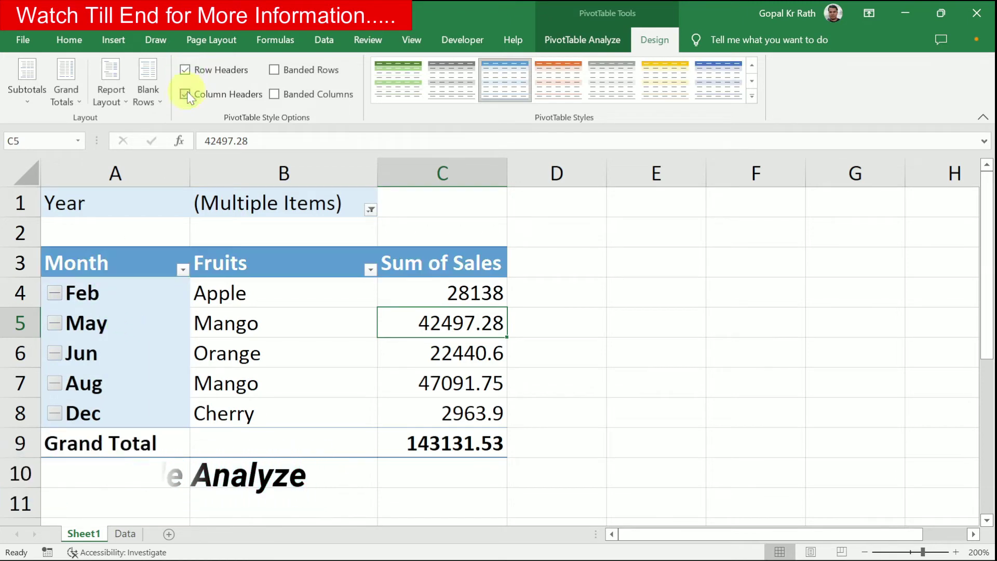
left_click(274, 70)
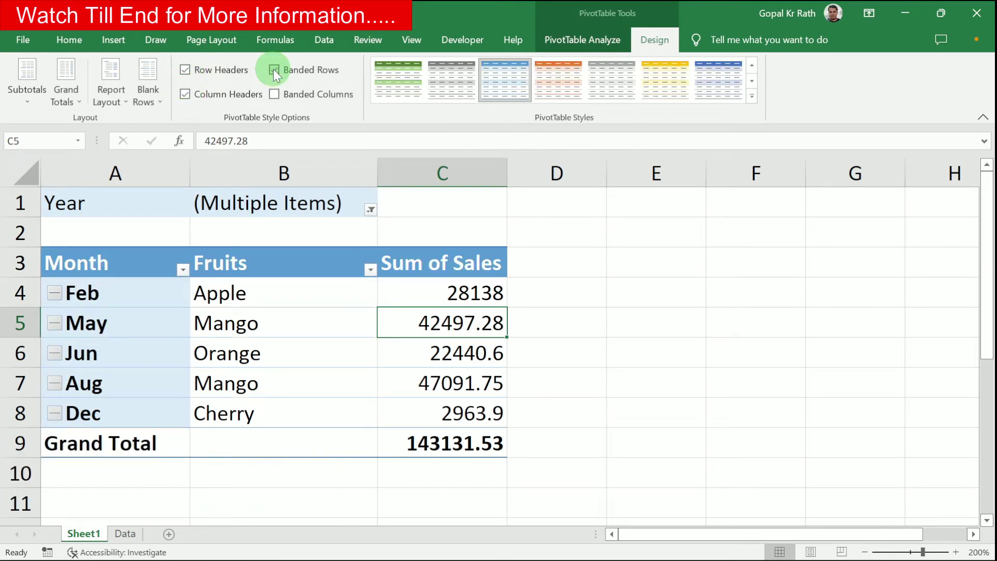
left_click(274, 71)
left_click(276, 94)
left_click(276, 93)
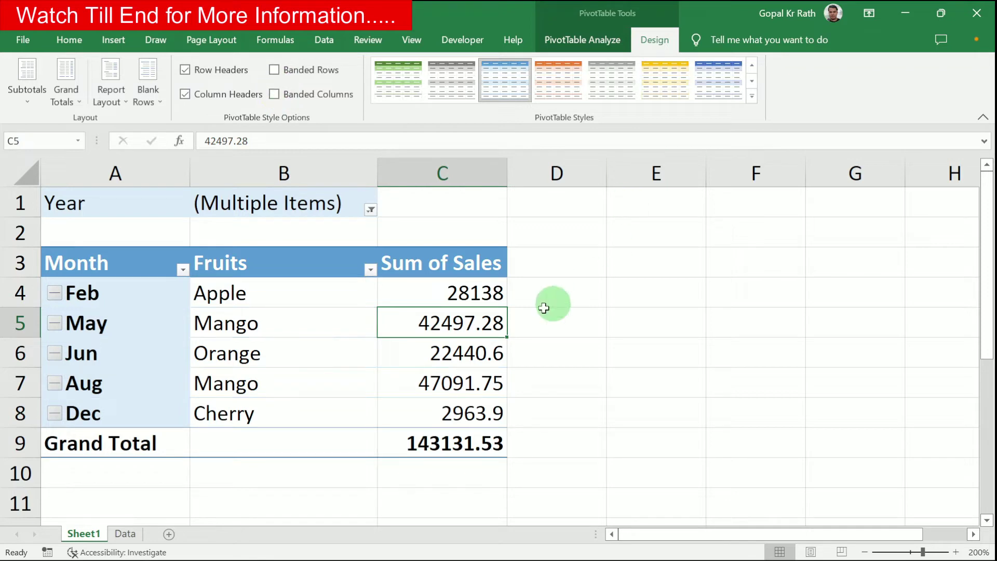
Step: Rename PivotTable1 to a person's first name and bring up PivotTable Options
left_click(574, 41)
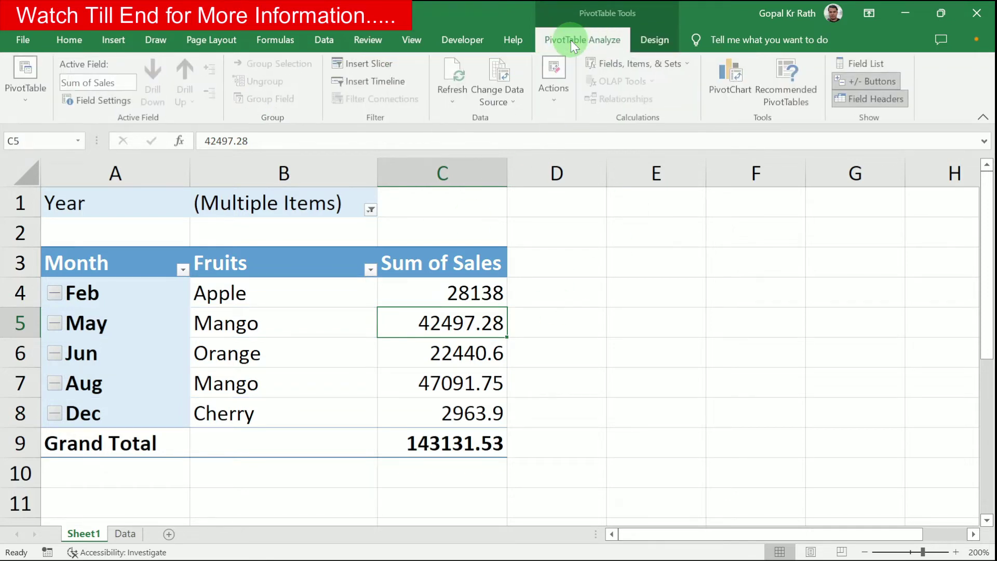
left_click(27, 101)
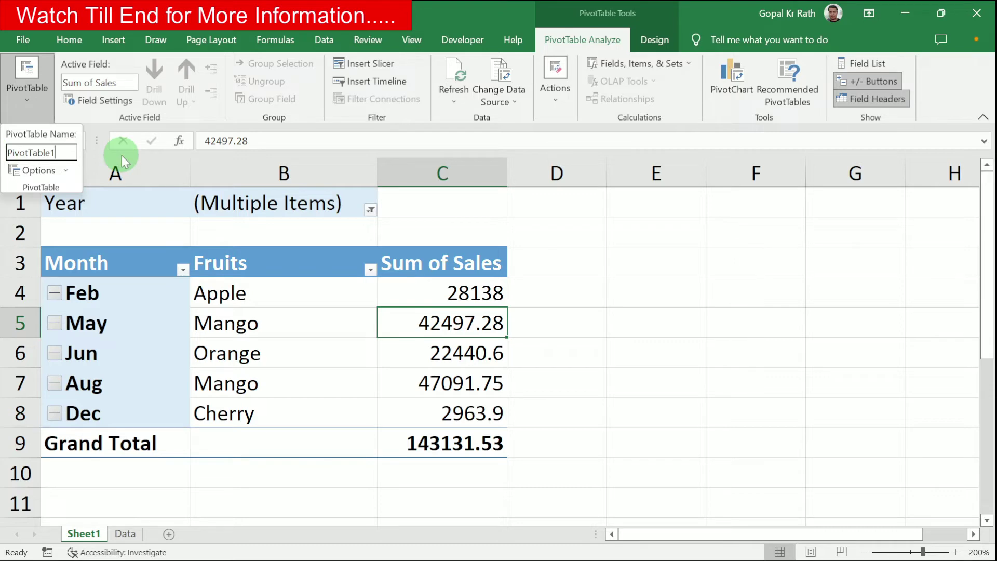
key("BackSpace")
key("BackSpace")
key("BackSpace")
key("BackSpace")
key("BackSpace")
key("BackSpace")
key("BackSpace")
key("BackSpace")
key("BackSpace")
key("BackSpace")
key("BackSpace")
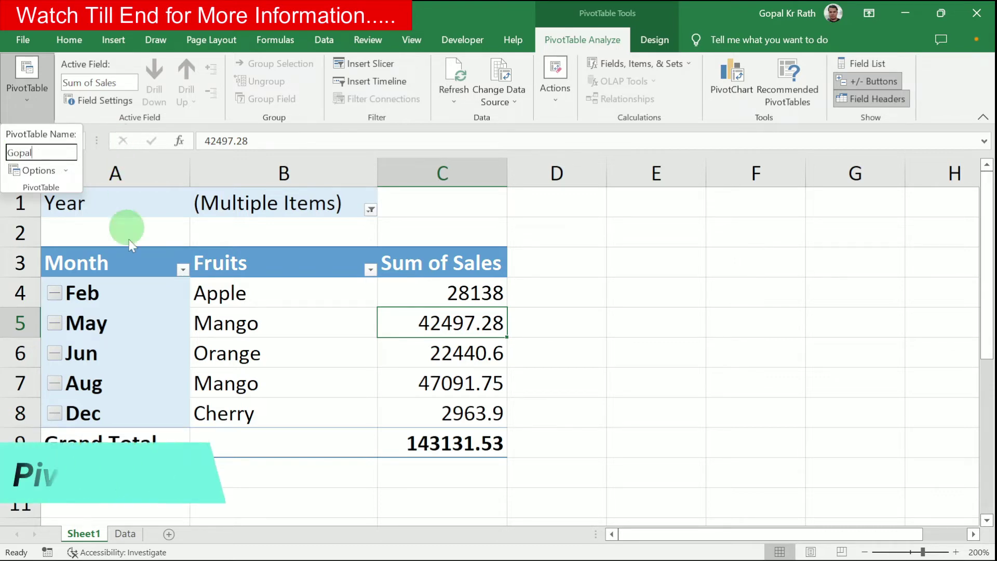
key("Return")
left_click(30, 104)
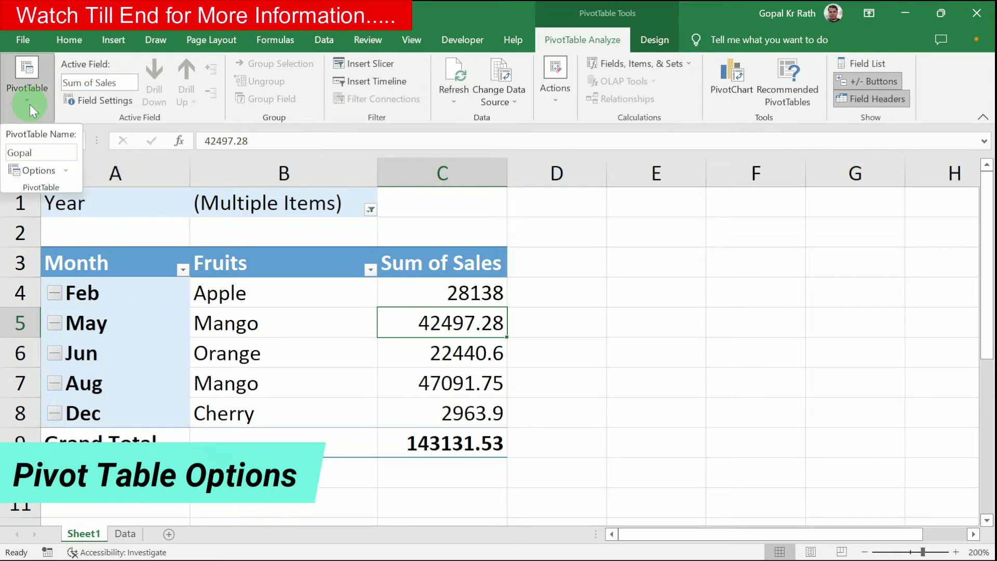
left_click(45, 174)
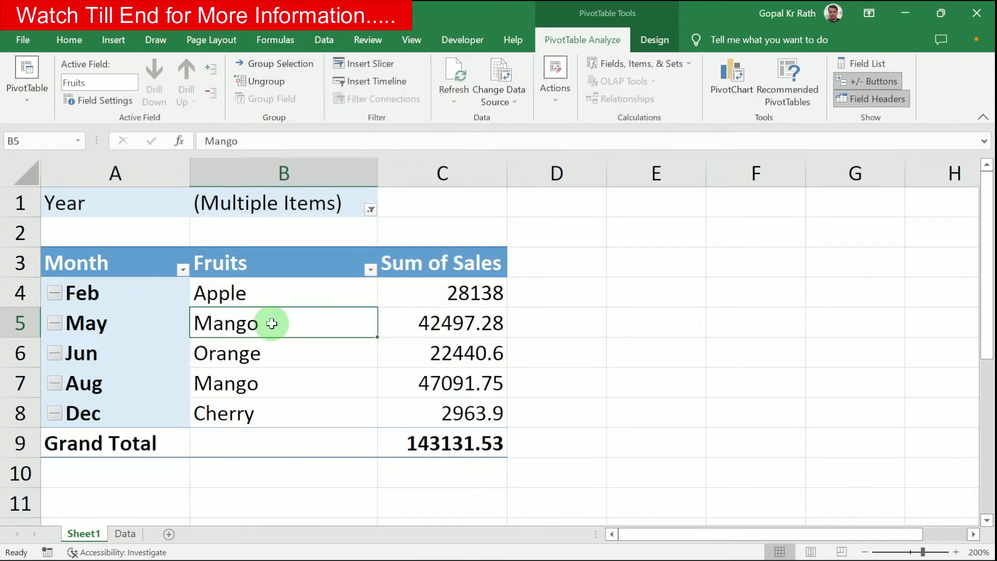
right_click(272, 324)
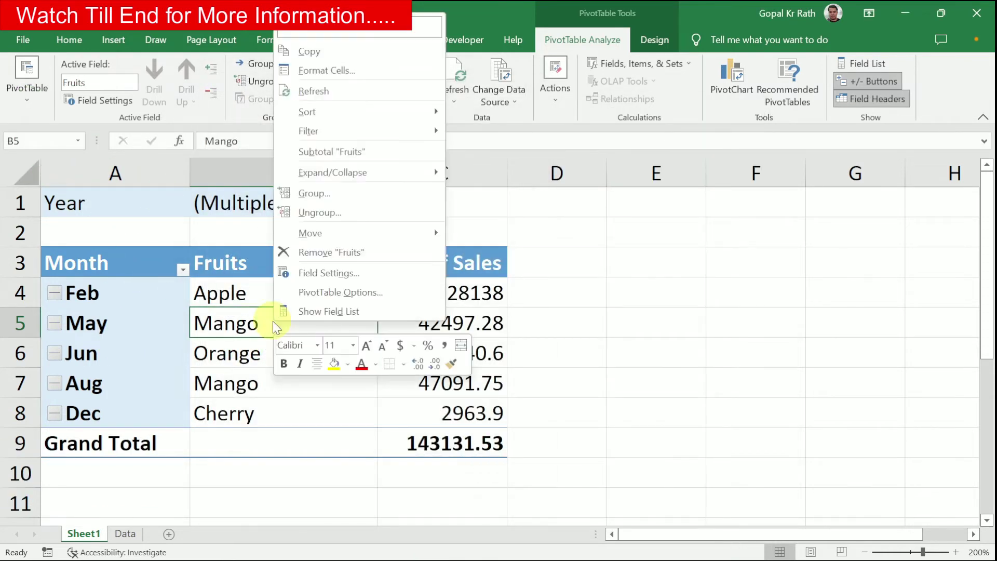
left_click(348, 294)
left_click_drag(323, 94, 549, 108)
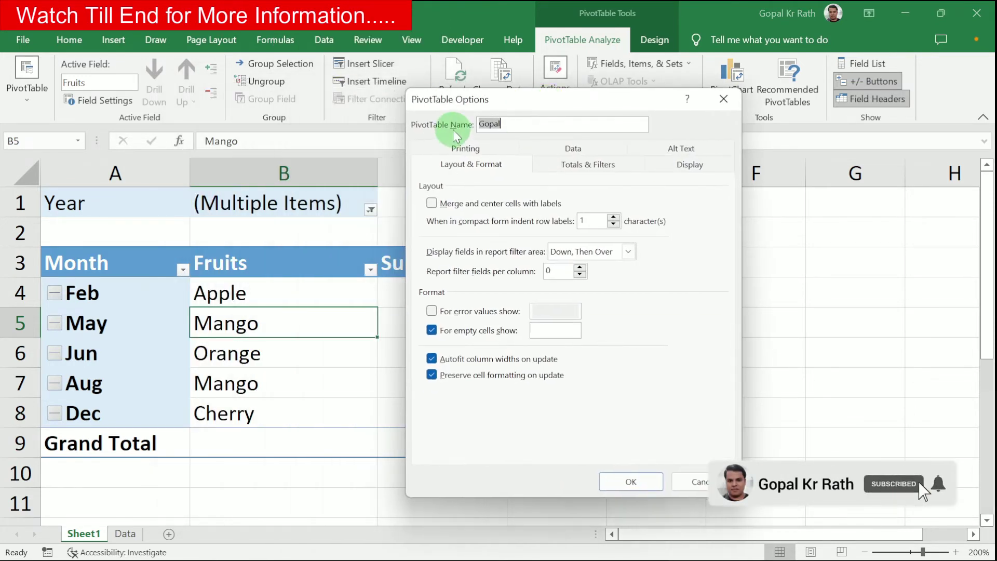
left_click(477, 150)
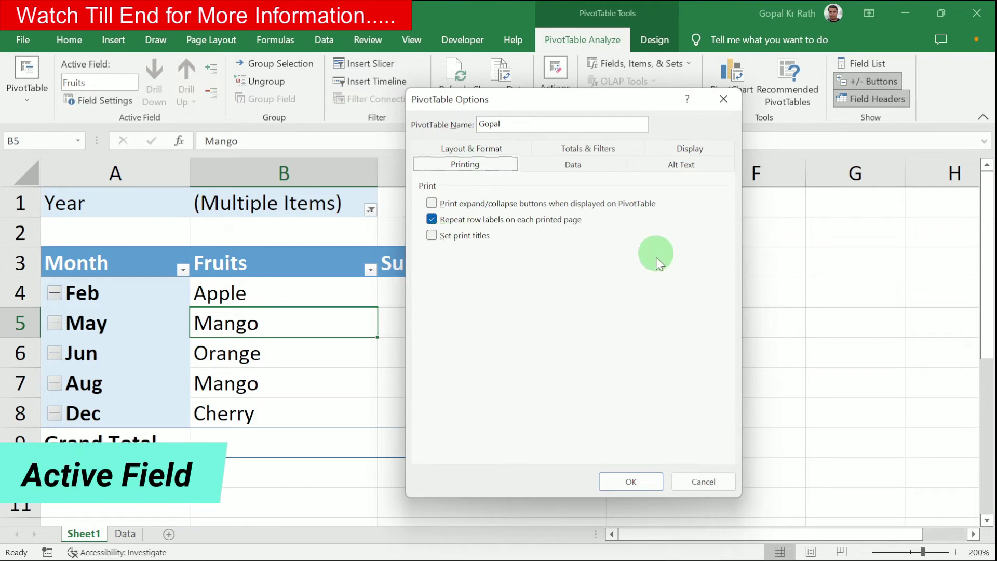
left_click(592, 165)
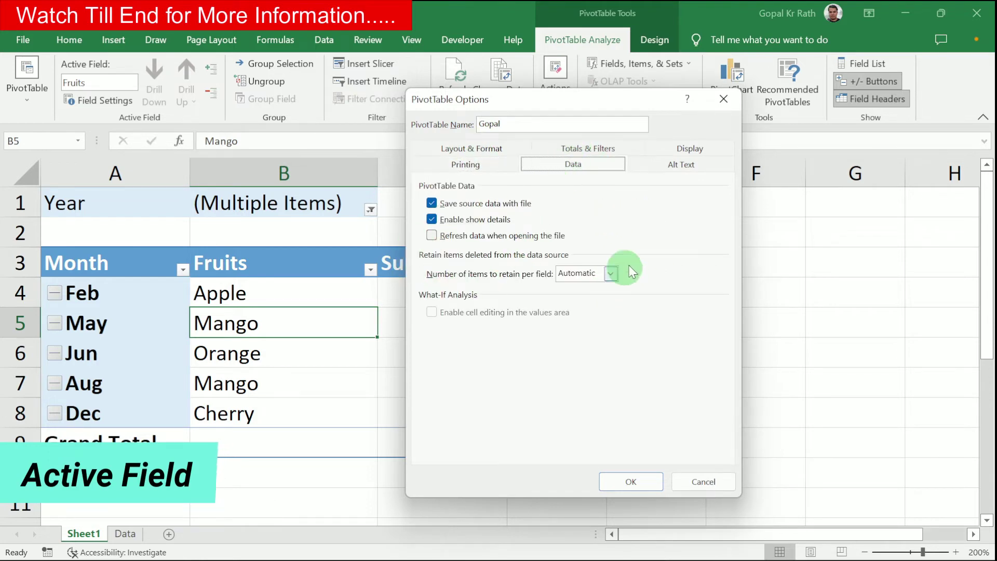
left_click(678, 167)
left_click(680, 148)
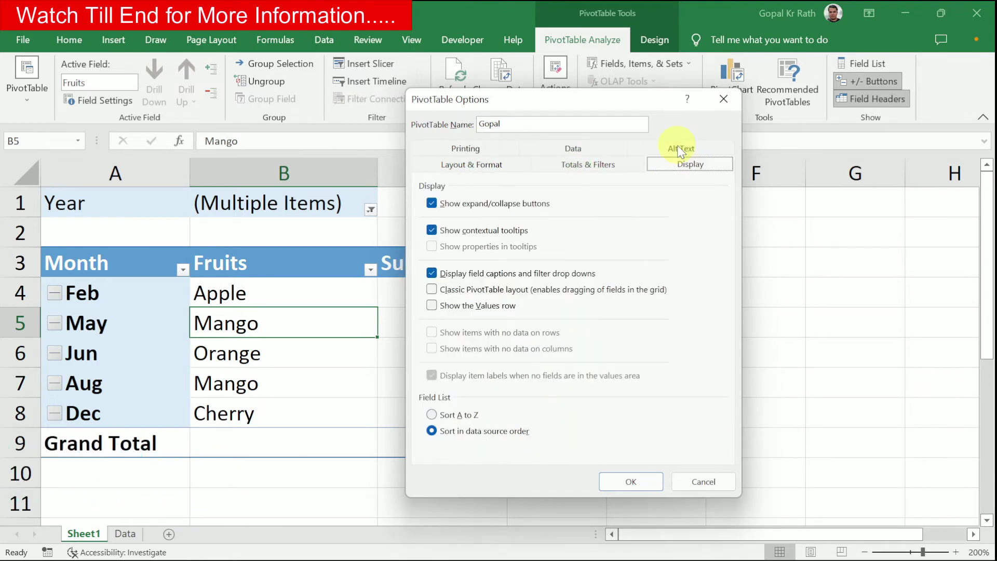
left_click(563, 156)
key("Escape")
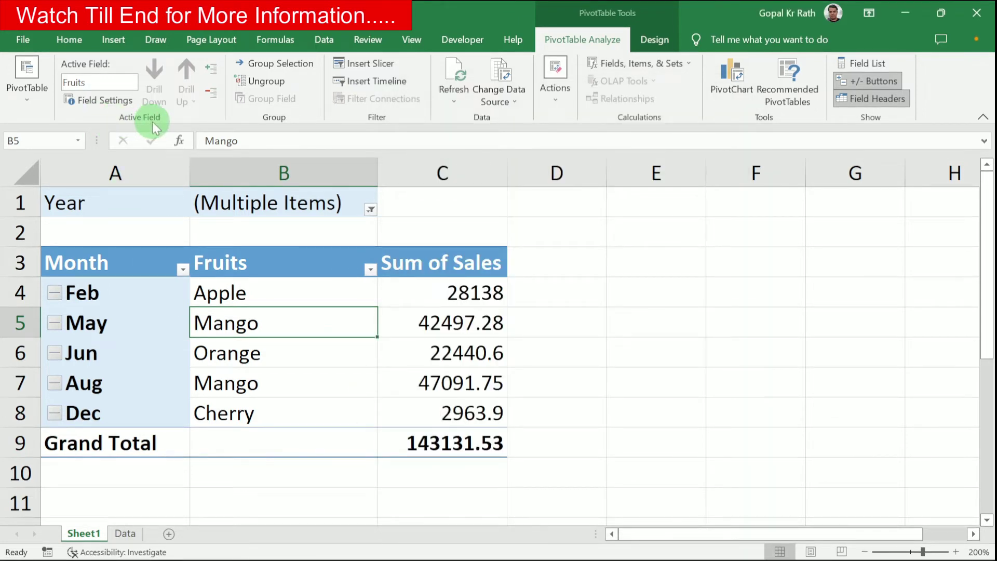
Step: Append 'A to Z' to the Fruits field name via the Active Field box and header B3
left_click(105, 84)
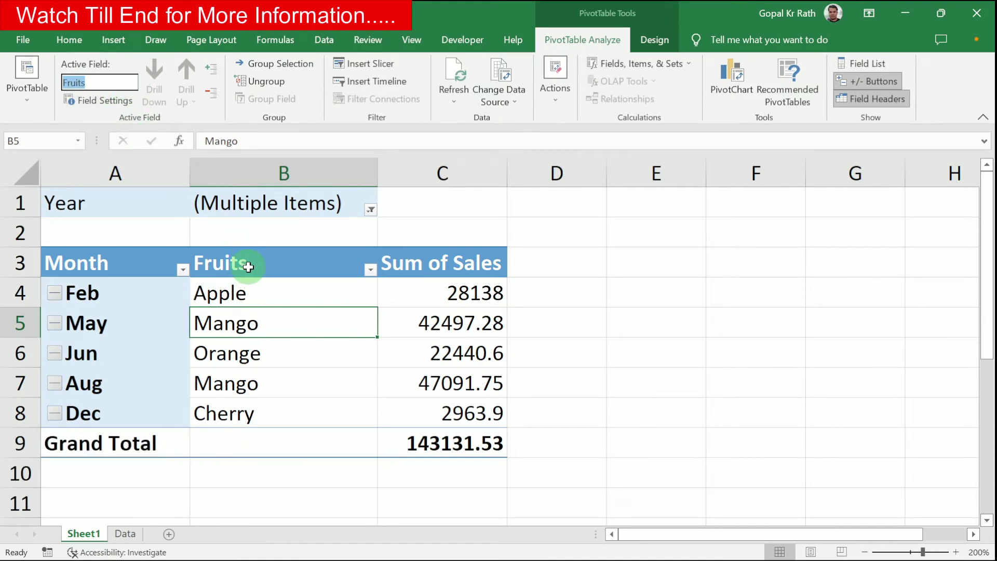
key("End")
type("Ato")
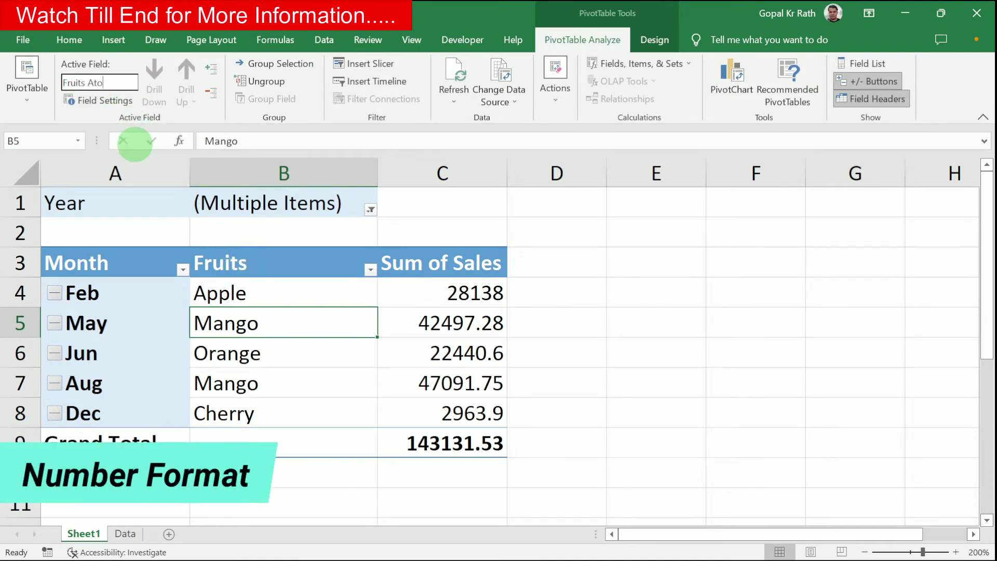
type(" Z")
double_click(338, 262)
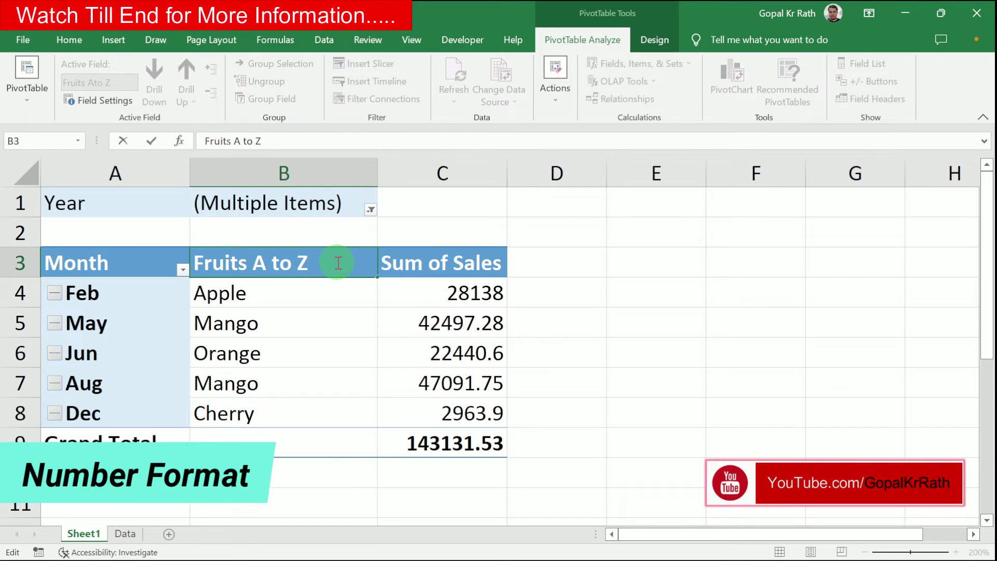
left_click(441, 262)
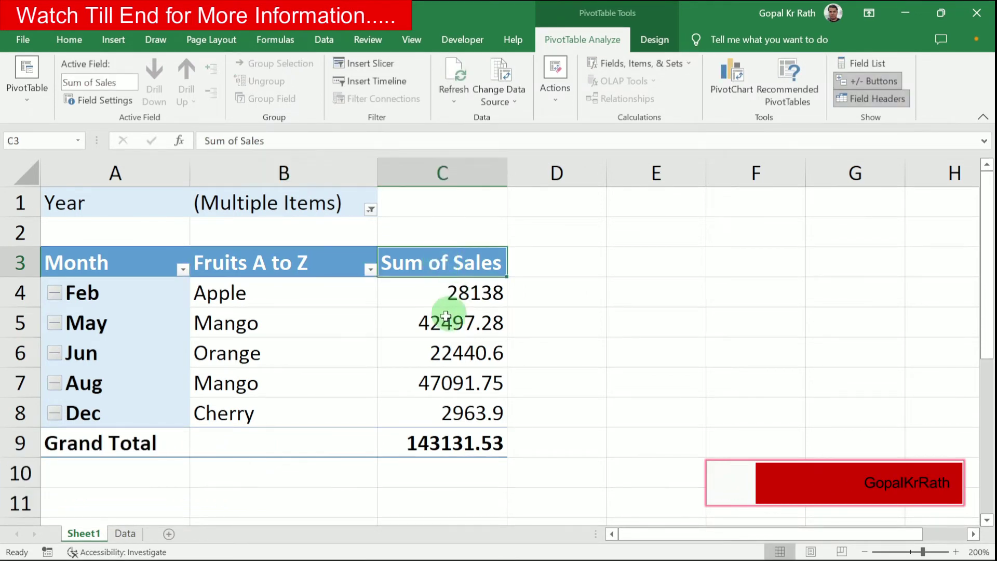
left_click(97, 99)
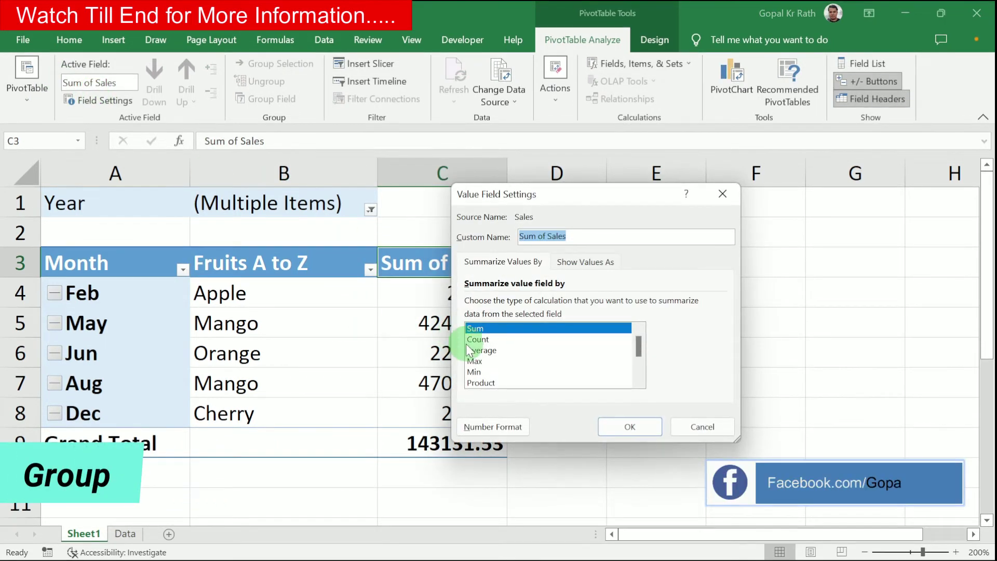
scroll(503, 361, "down", 2)
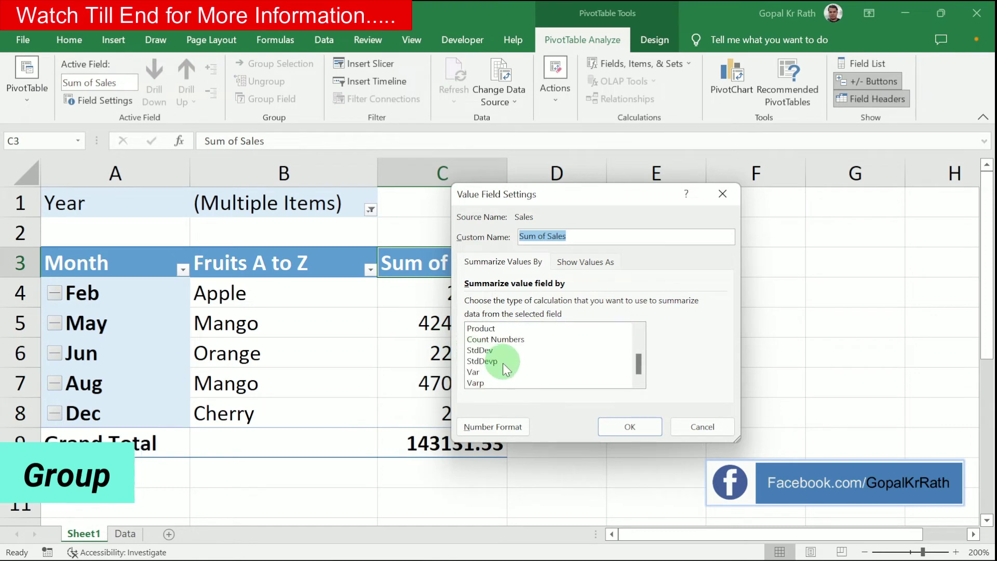
left_click(496, 431)
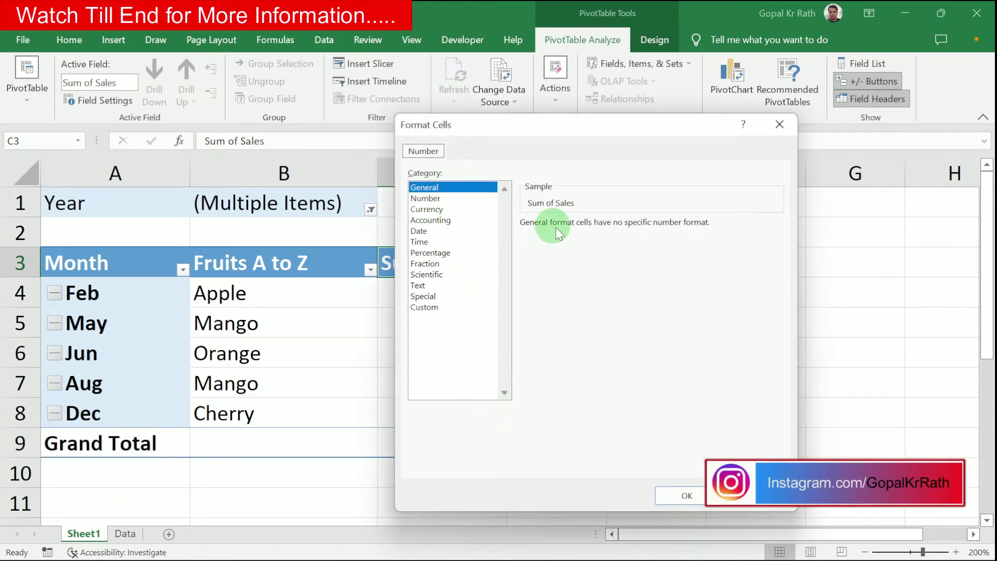
left_click(686, 495)
left_click(602, 431)
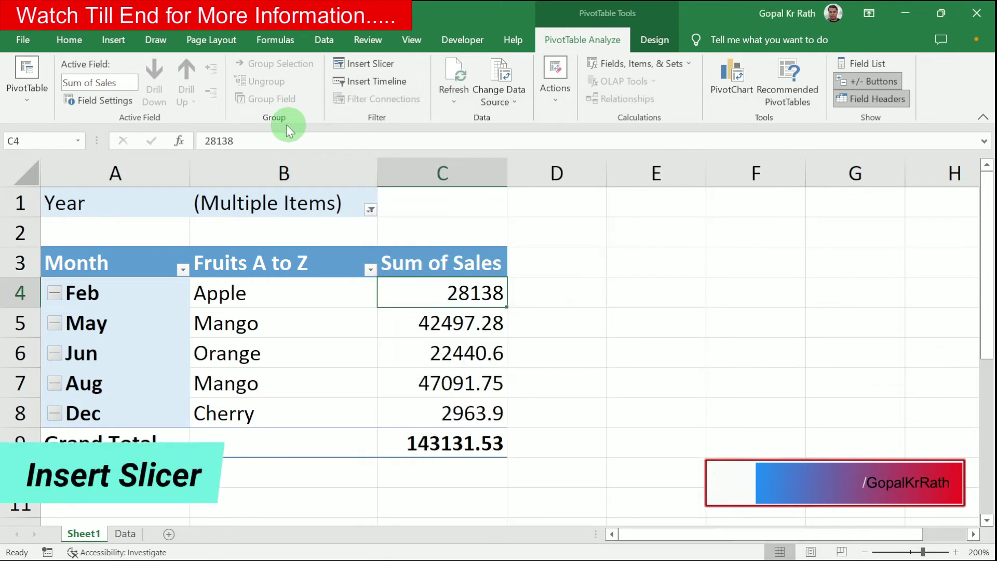
left_click(258, 278)
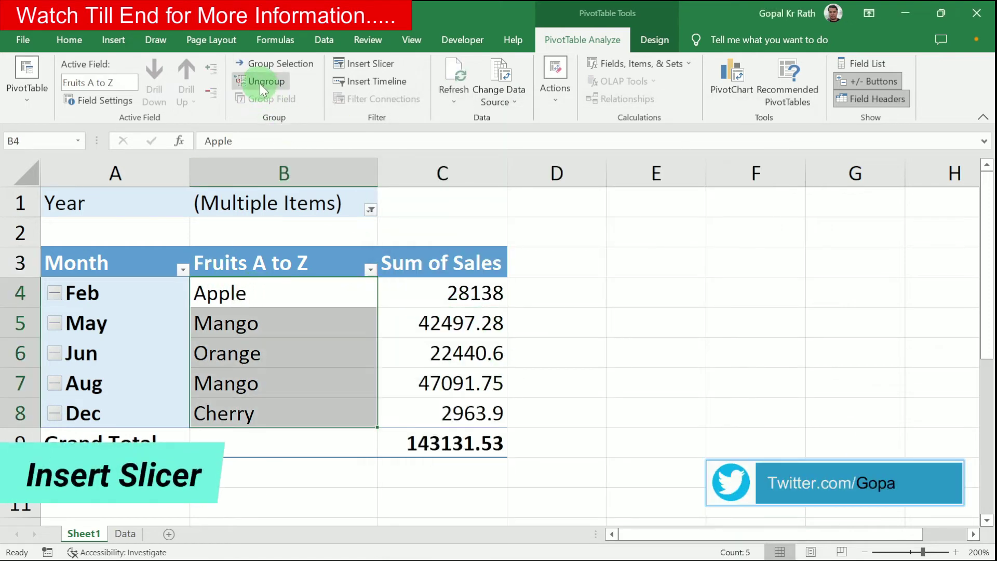
left_click(258, 280)
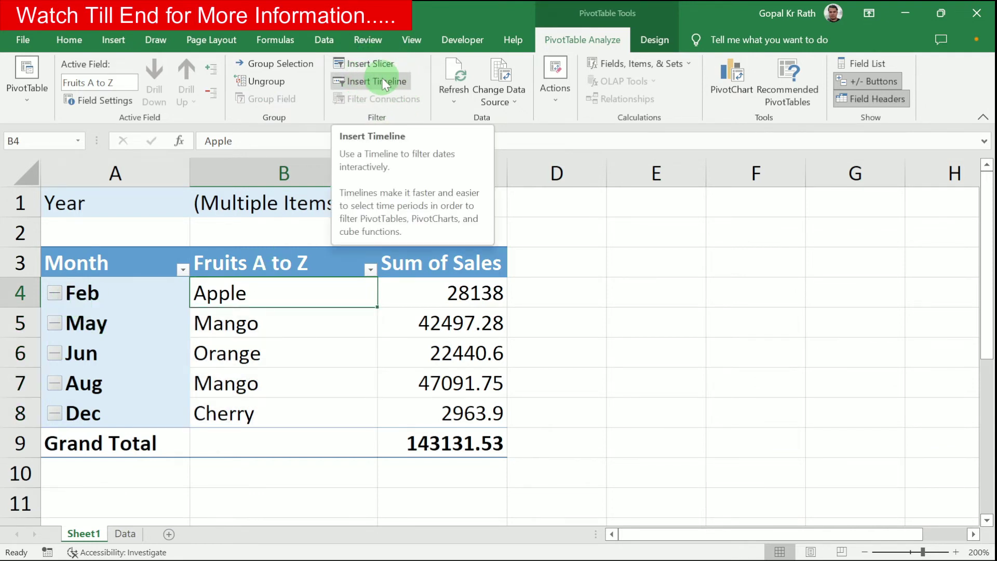
left_click(327, 249)
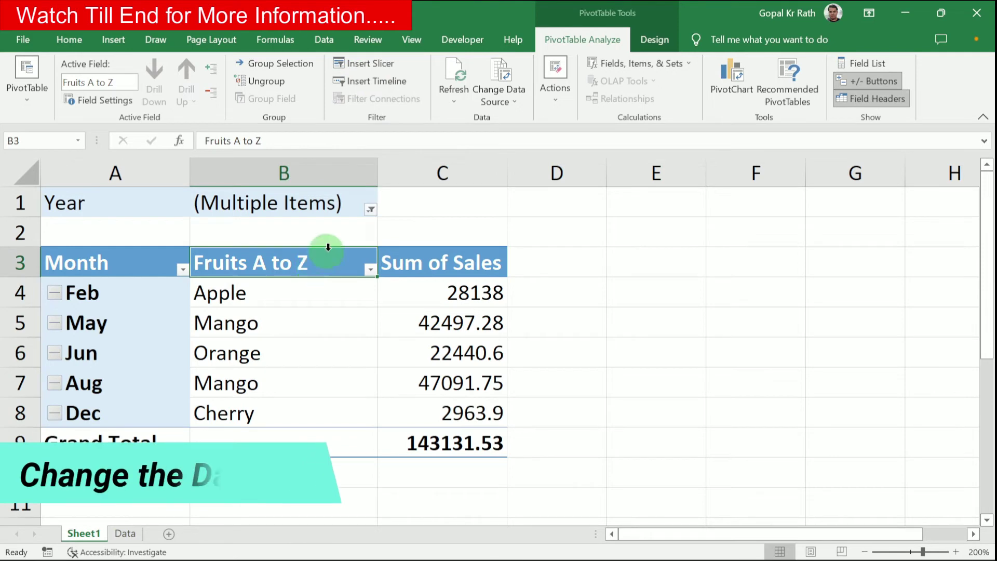
left_click(372, 65)
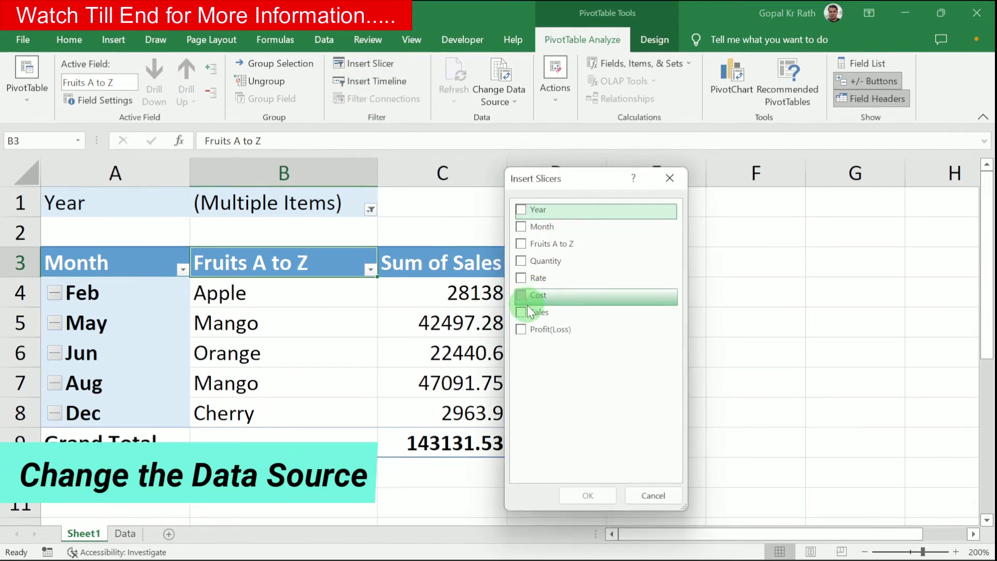
left_click(520, 278)
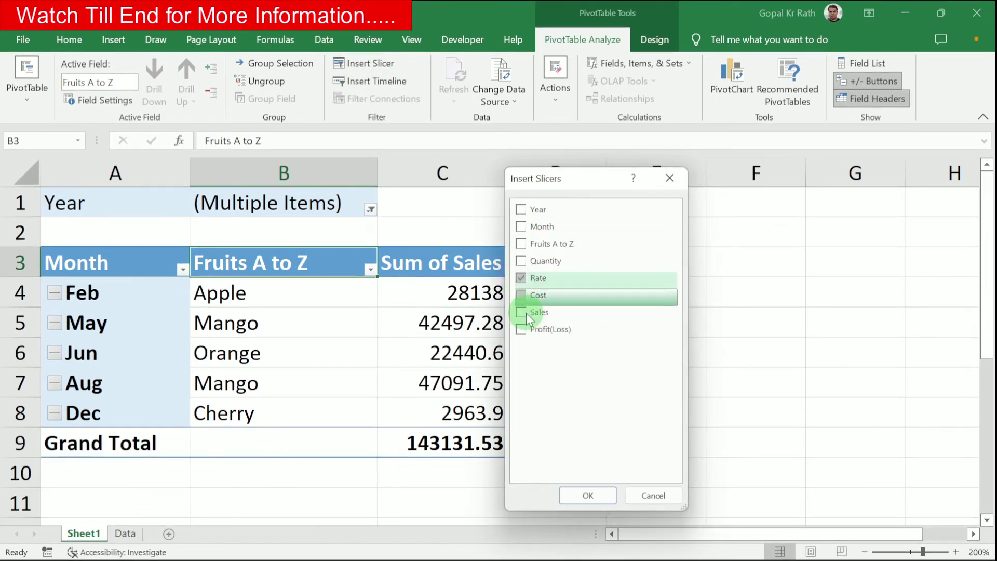
left_click(587, 496)
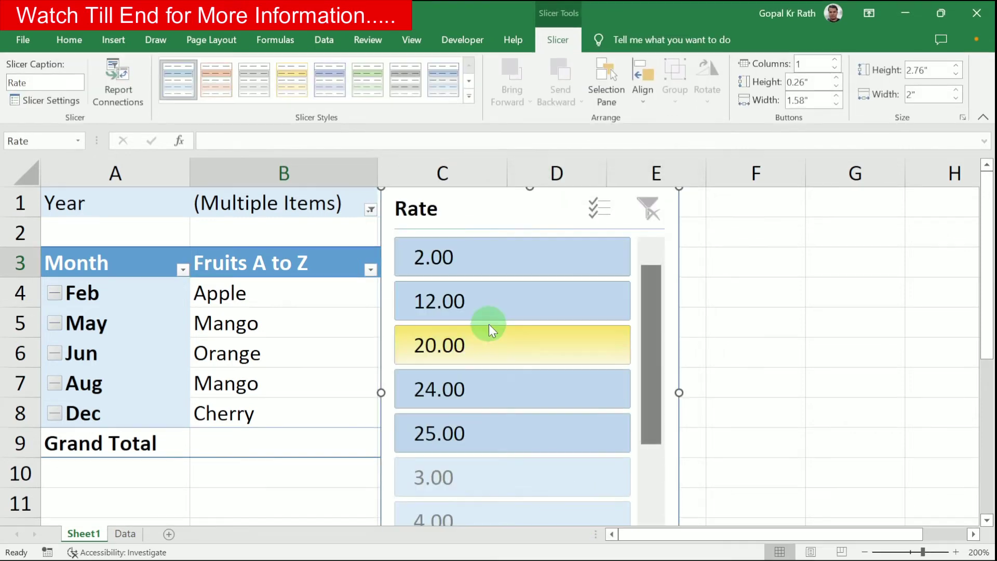
left_click_drag(455, 201, 732, 207)
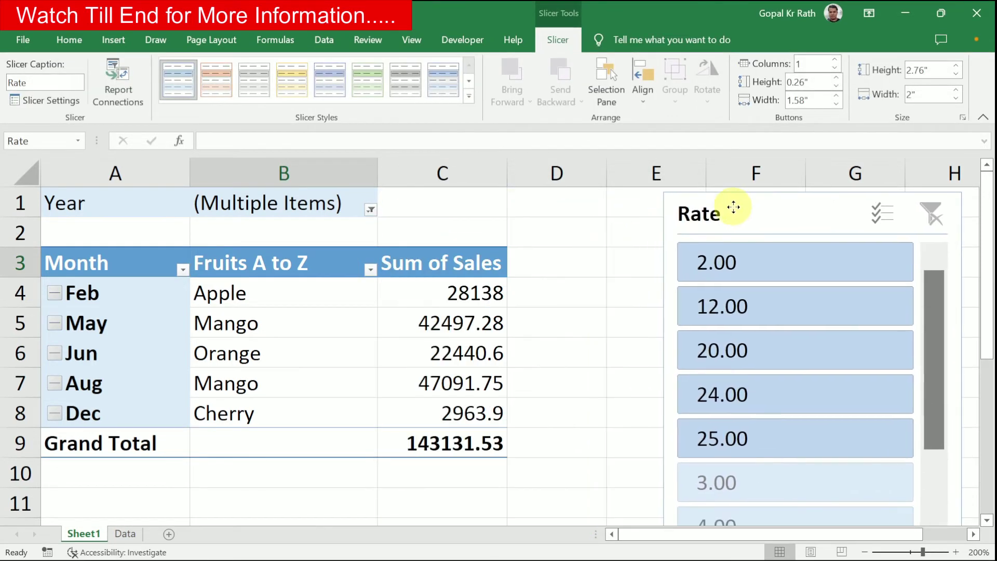
key("Delete")
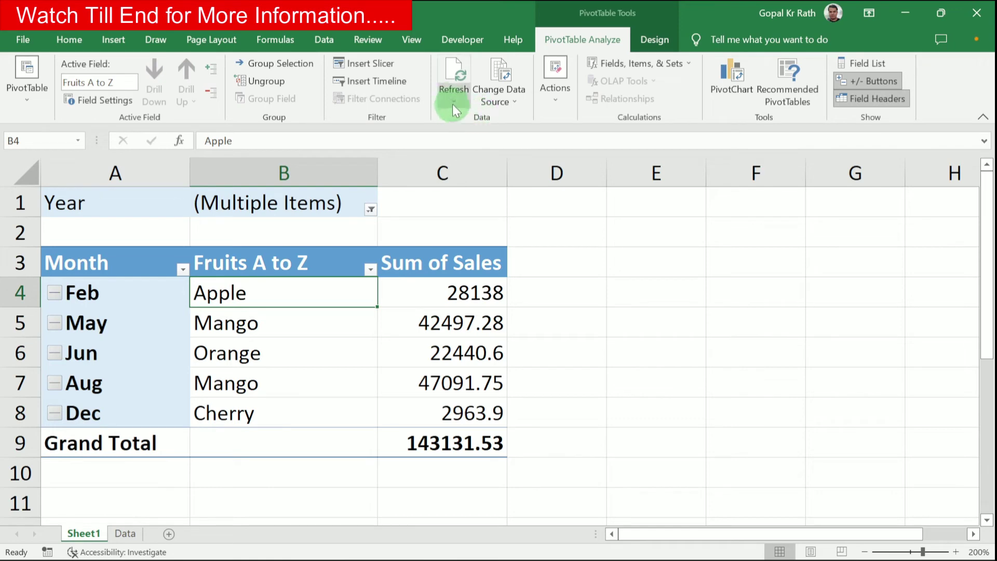
Step: Reselect Data!$A$1:$H$22 as the PivotTable's source range, then show the refresh options
left_click(513, 101)
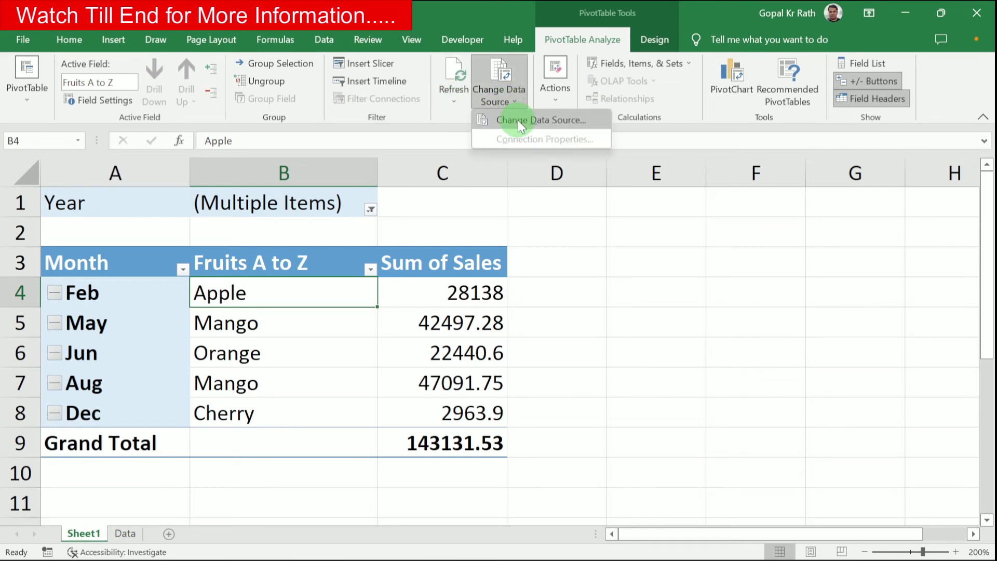
left_click(518, 120)
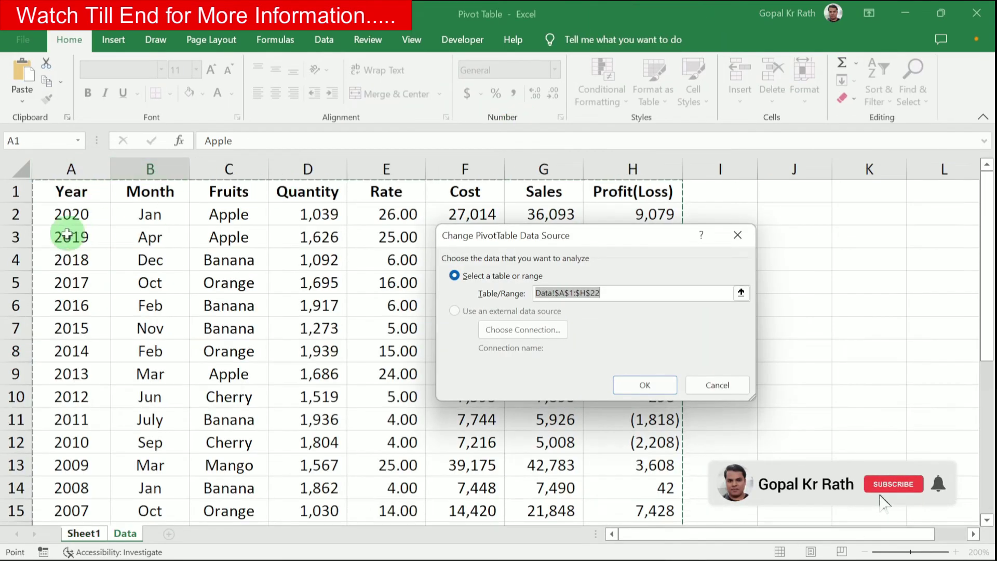
left_click_drag(55, 194, 628, 357)
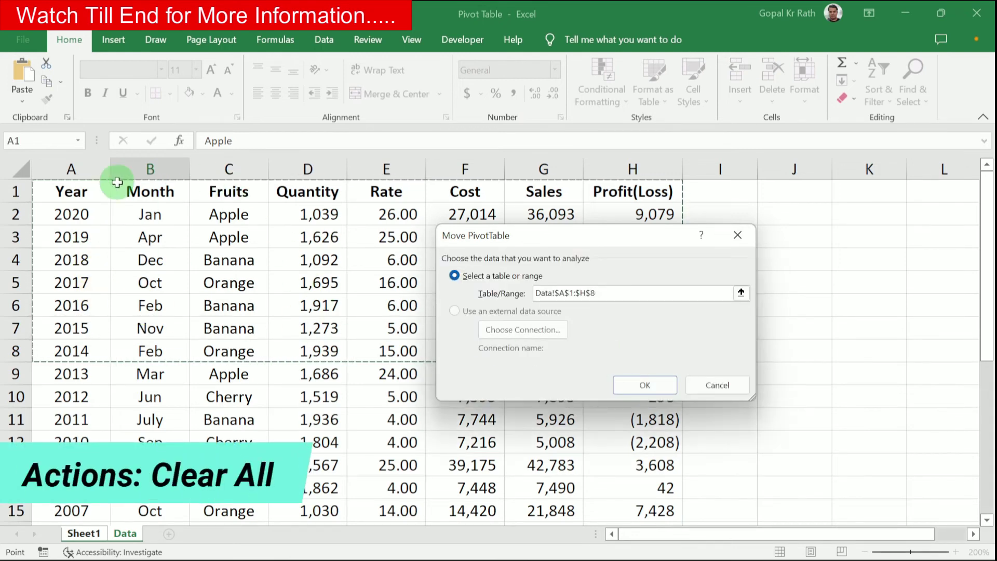
left_click(67, 193)
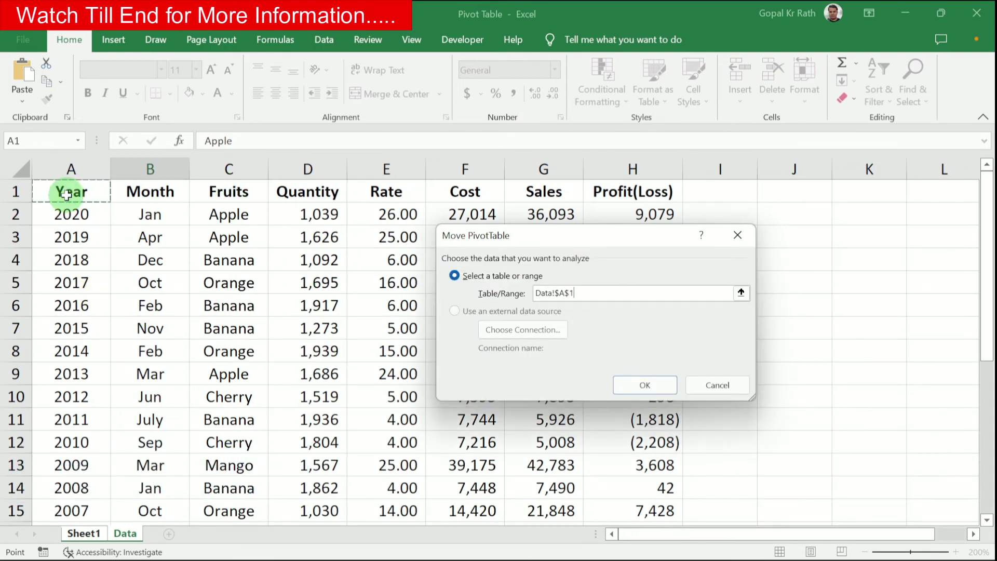
key("ctrl+shift+Down")
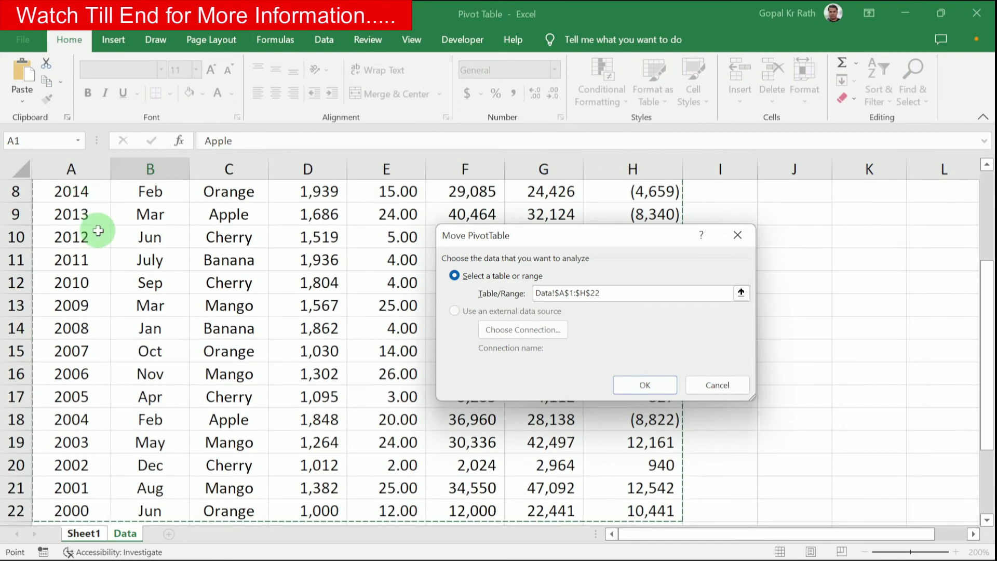
left_click(636, 388)
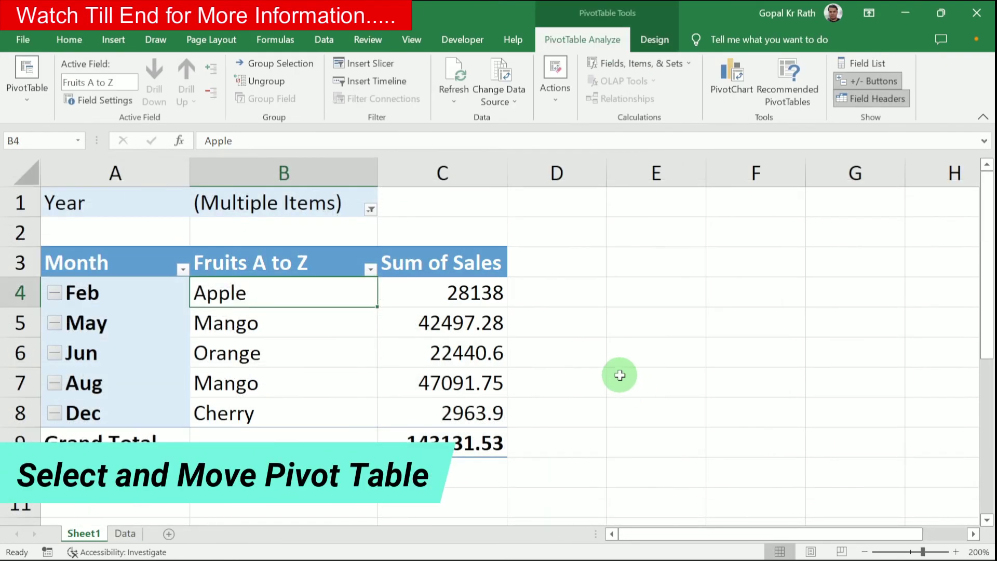
left_click(468, 89)
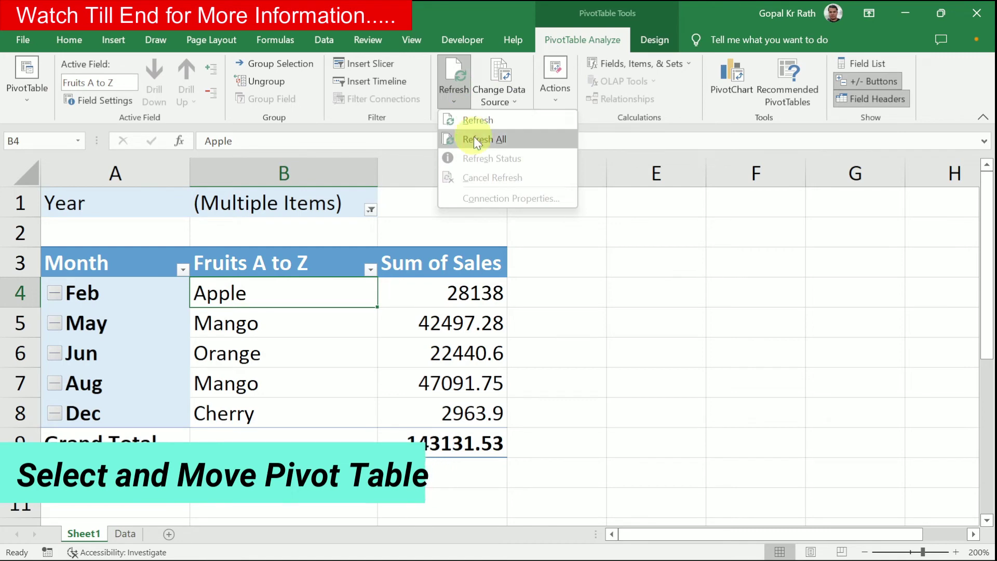
left_click(644, 221)
left_click(558, 99)
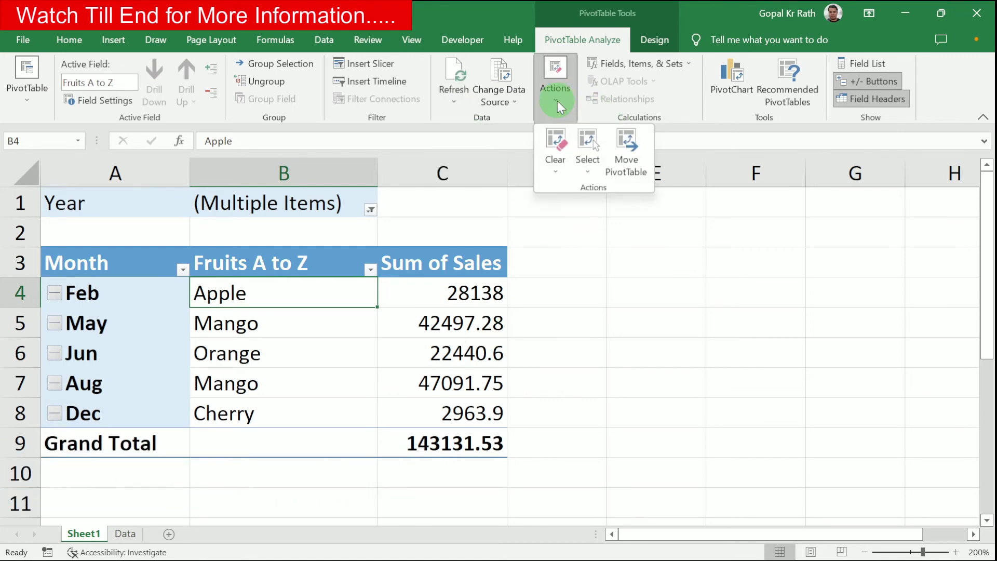
left_click(557, 170)
left_click(572, 197)
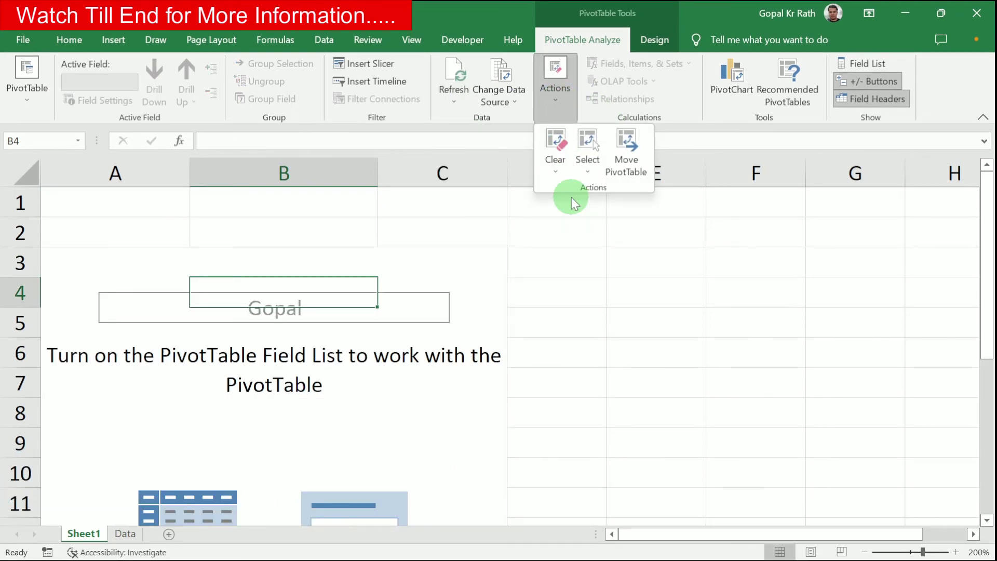
scroll(343, 363, "down", 5)
scroll(335, 368, "up", 5)
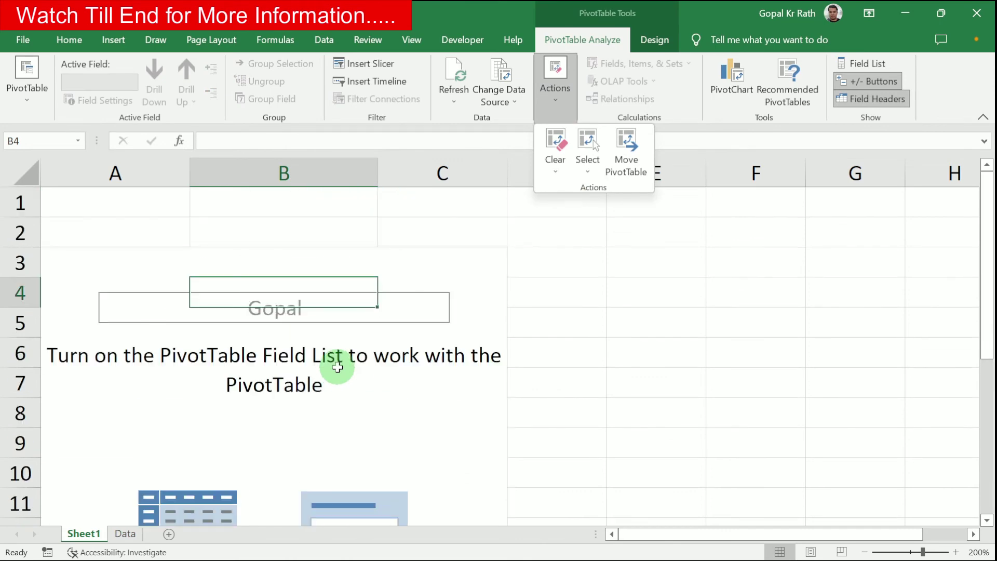
key("ctrl+z")
left_click(559, 101)
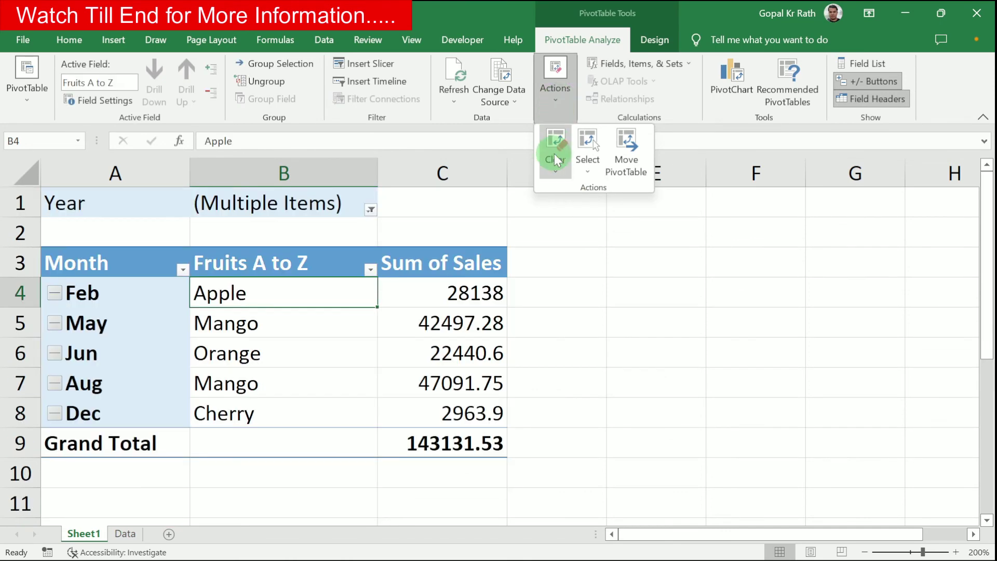
left_click(623, 156)
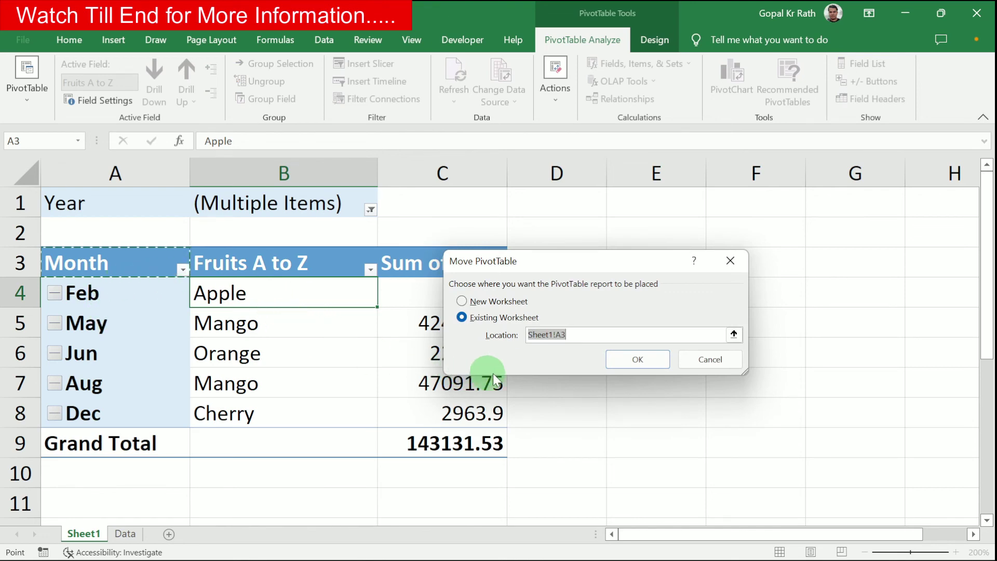
left_click(734, 335)
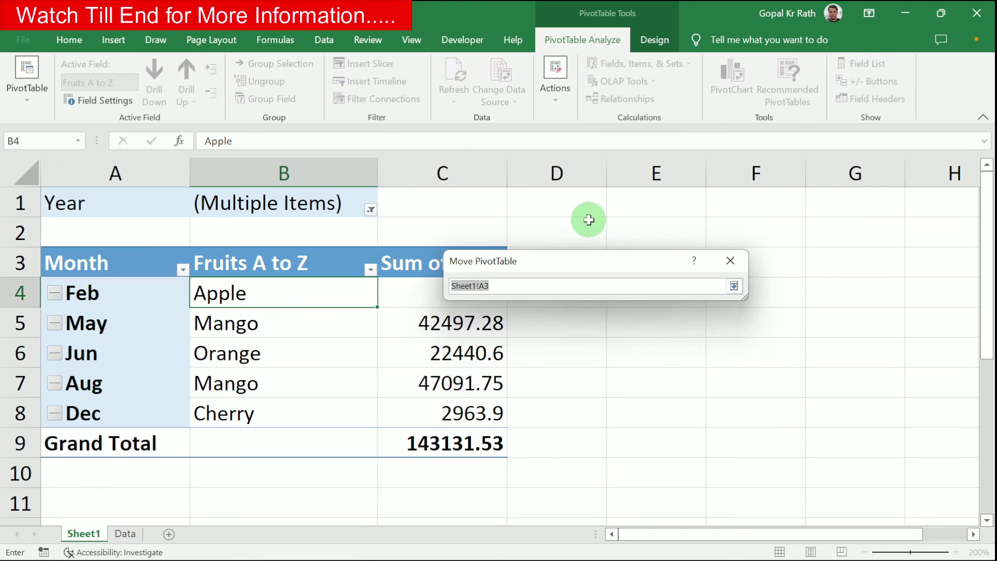
left_click(647, 232)
left_click(733, 286)
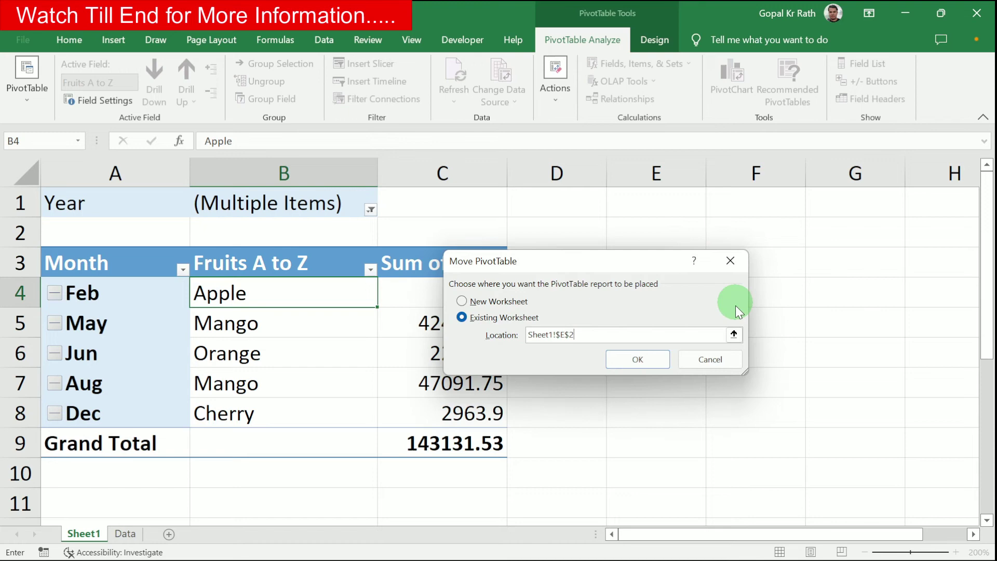
left_click(638, 359)
key("ctrl+z")
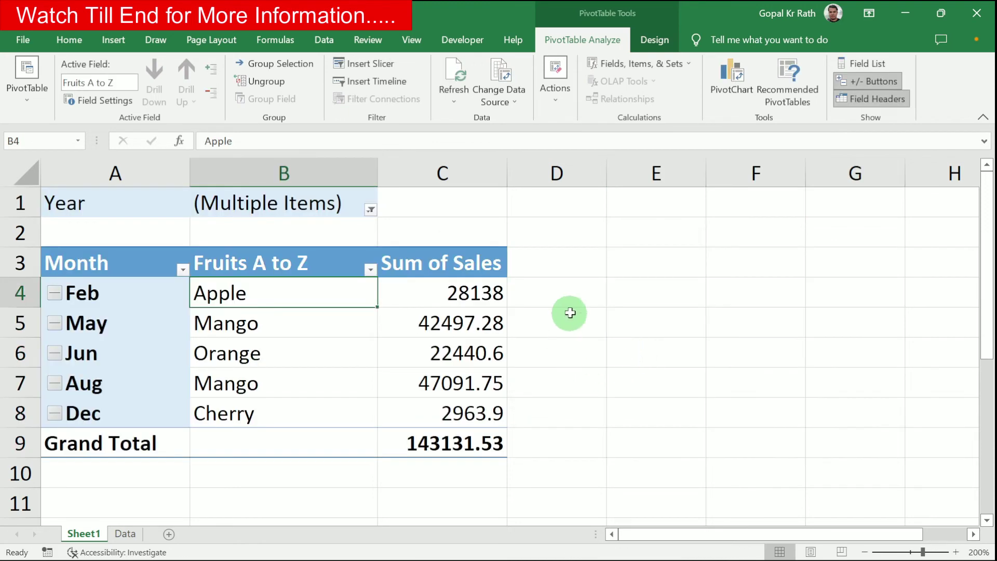
left_click(571, 304)
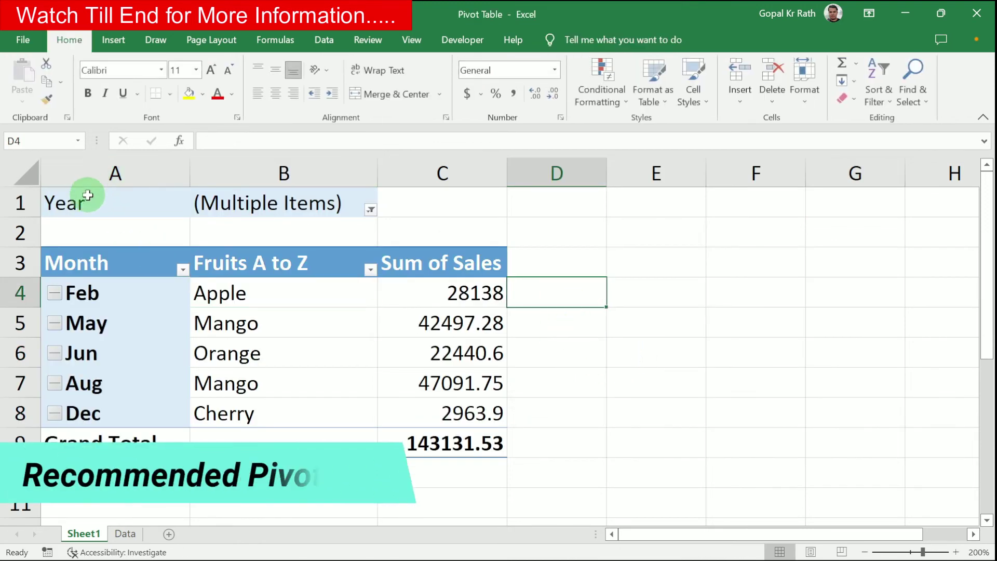
left_click_drag(78, 202, 420, 440)
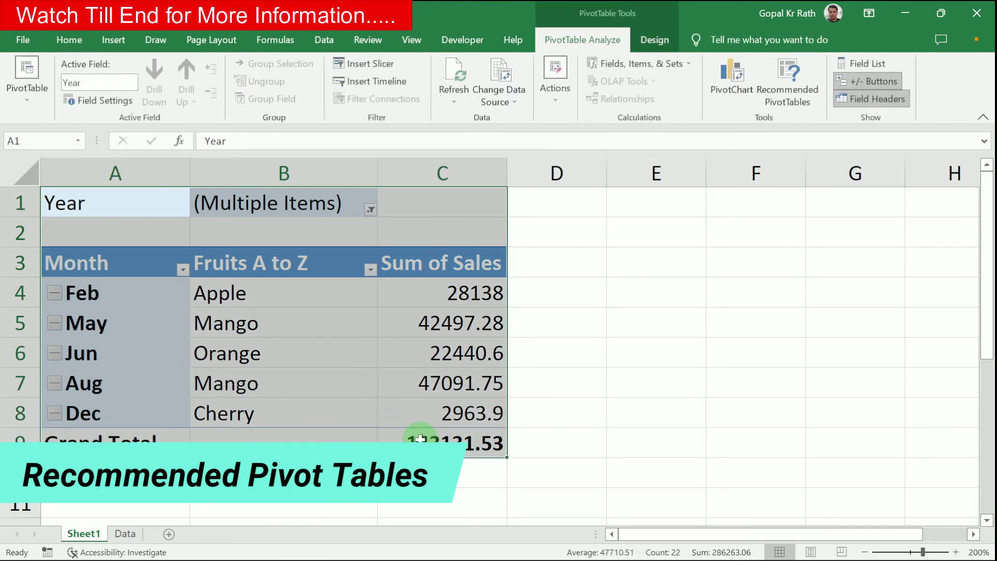
key("ctrl+x")
left_click(641, 207)
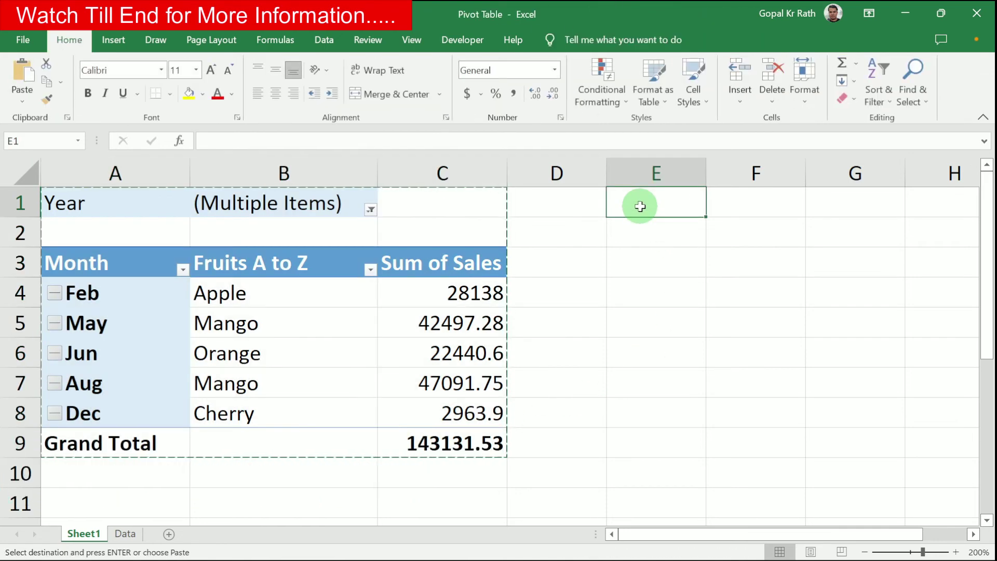
key("ctrl+v")
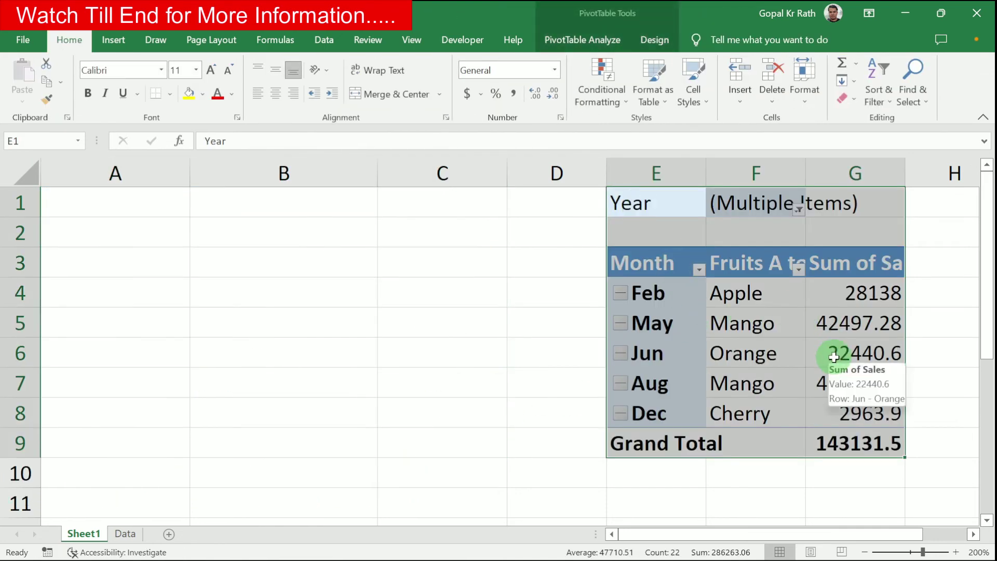
key("ctrl+z")
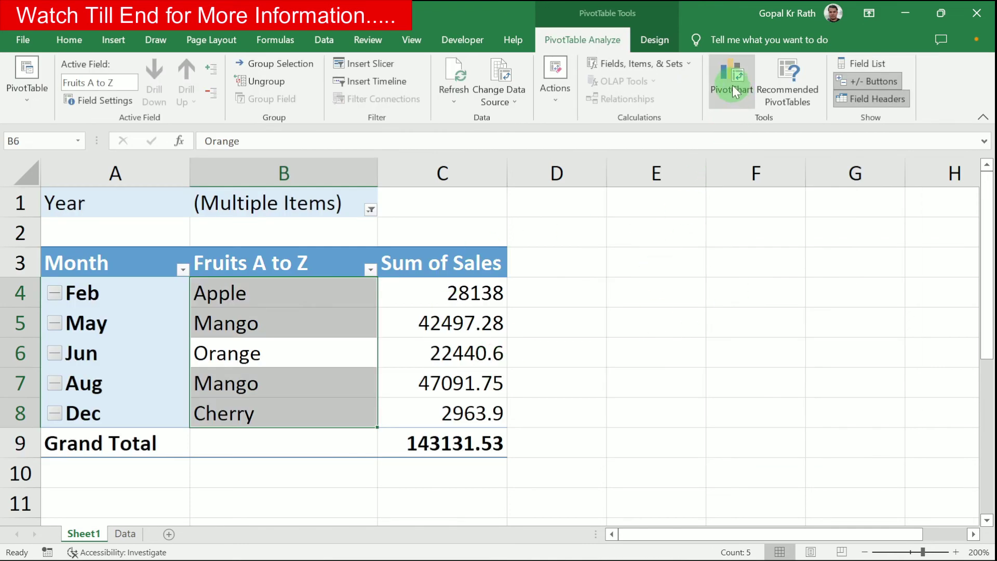
left_click(670, 310)
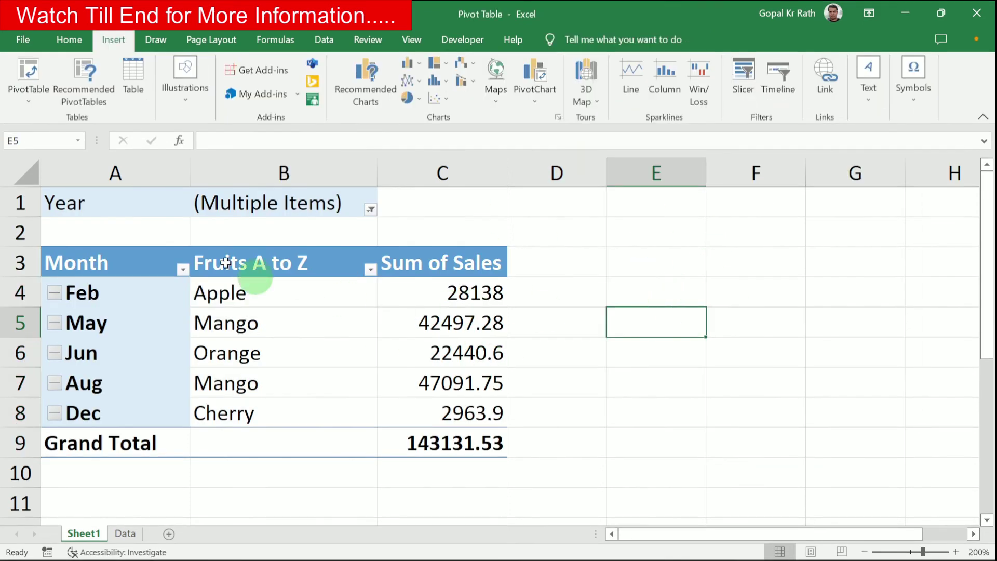
left_click(72, 88)
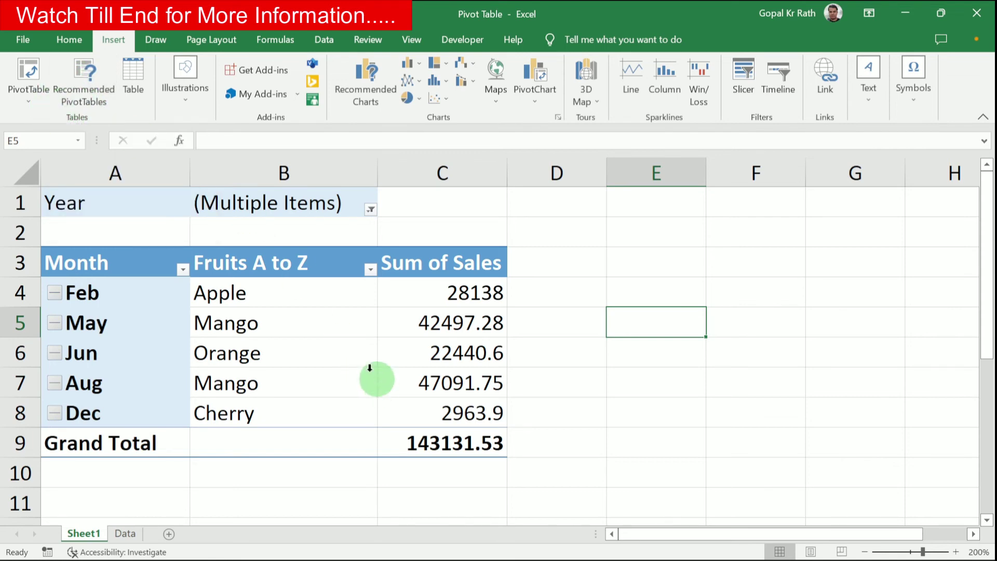
left_click(329, 352)
Step: Preview recommended PivotTable layouts such as Sum of Rate by Fruits and sales by month
left_click(583, 42)
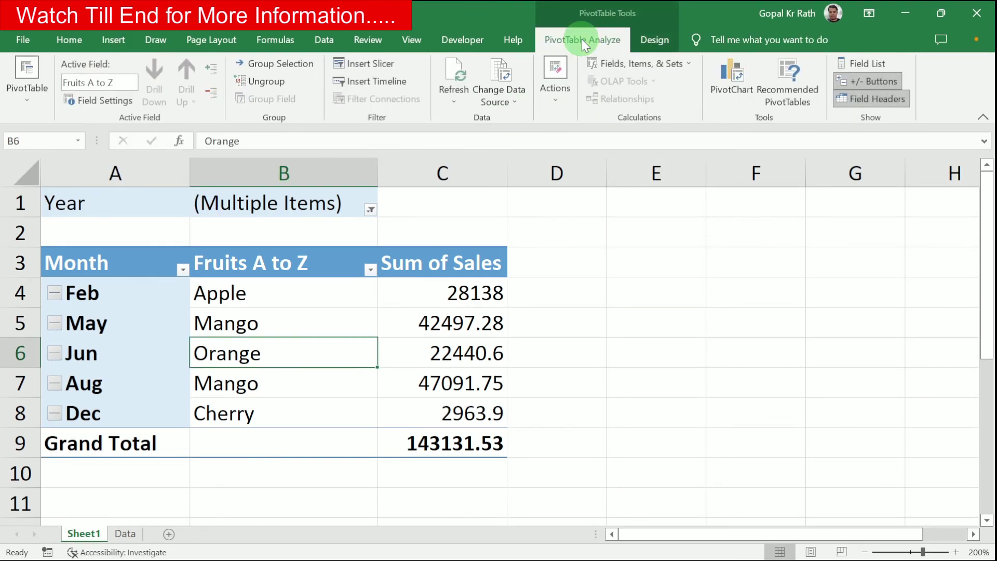
left_click(782, 83)
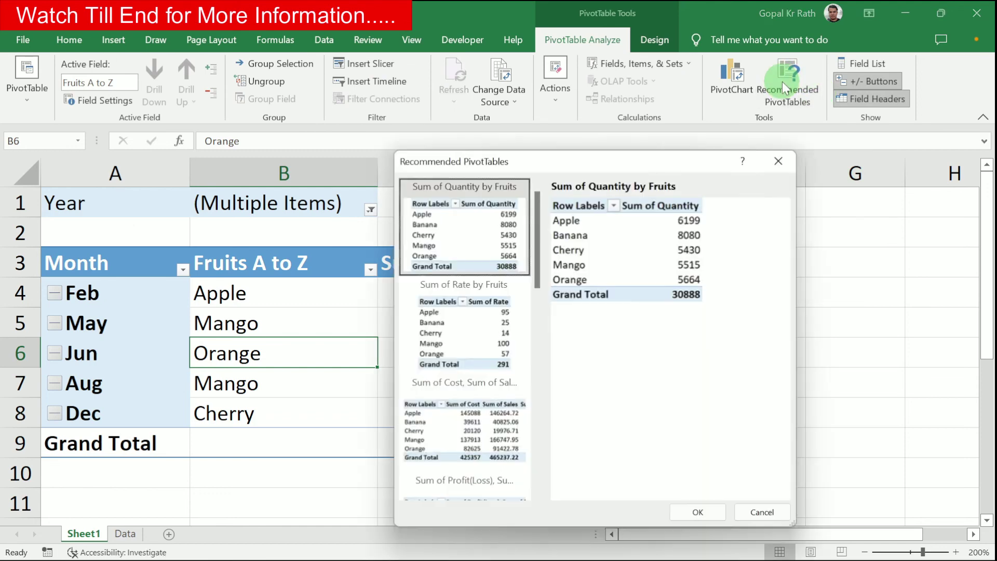
left_click(443, 339)
left_click(446, 430)
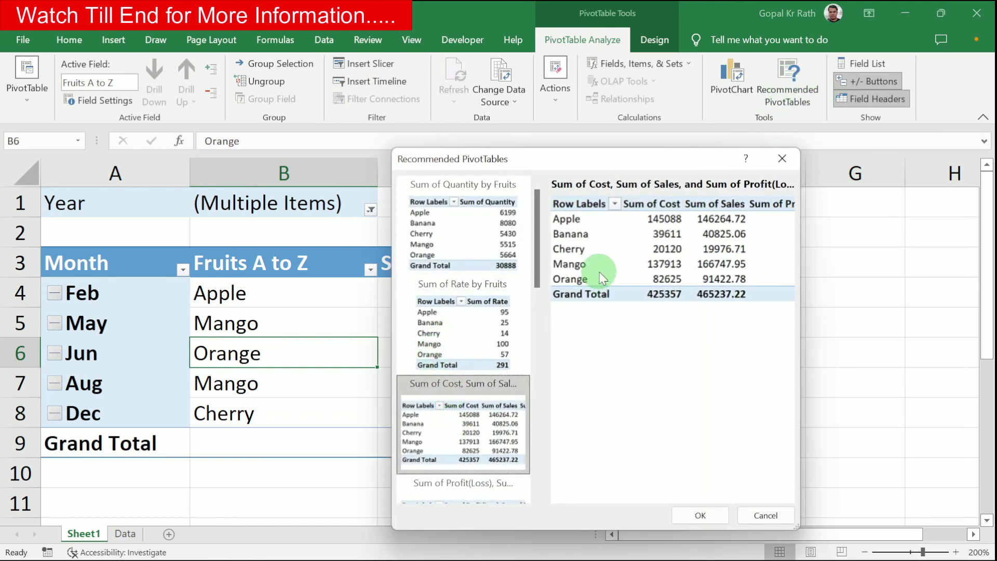
left_click(479, 338)
left_click(455, 427)
scroll(455, 427, "down", 10)
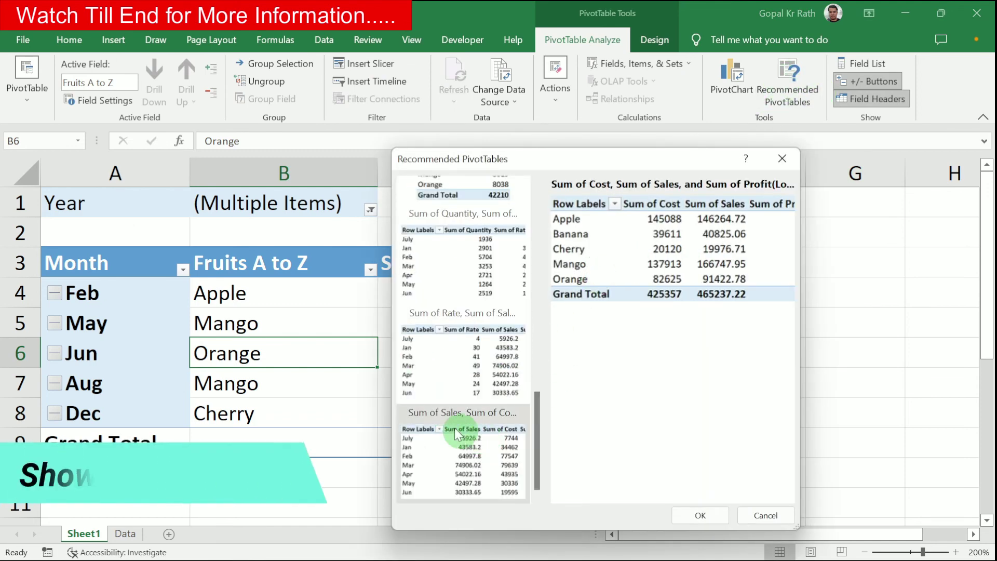
left_click(469, 384)
left_click(472, 416)
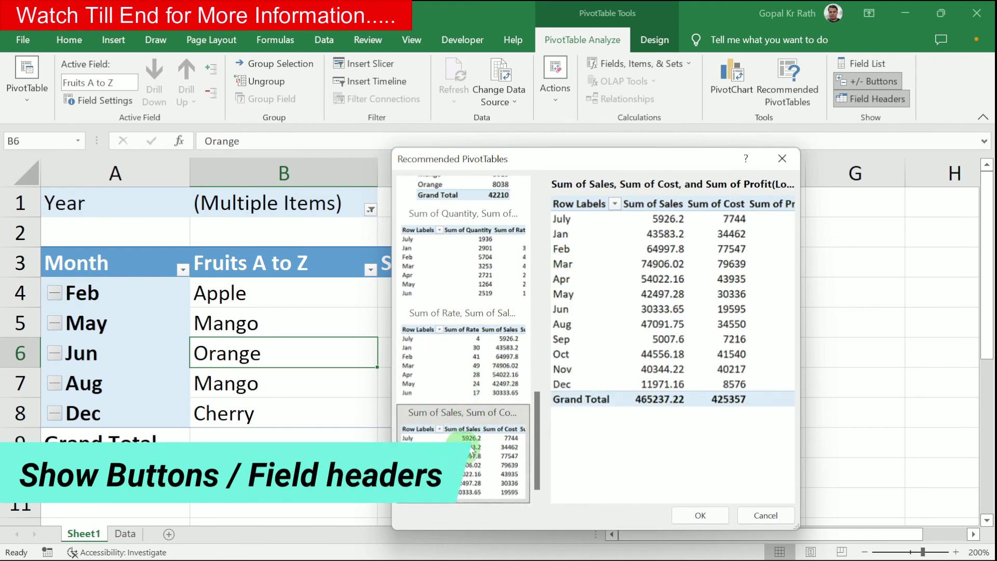
scroll(462, 334, "up", 10)
Step: Create the layout summing Cost, Sales and Profit(Loss) for each fruit
left_click(446, 447)
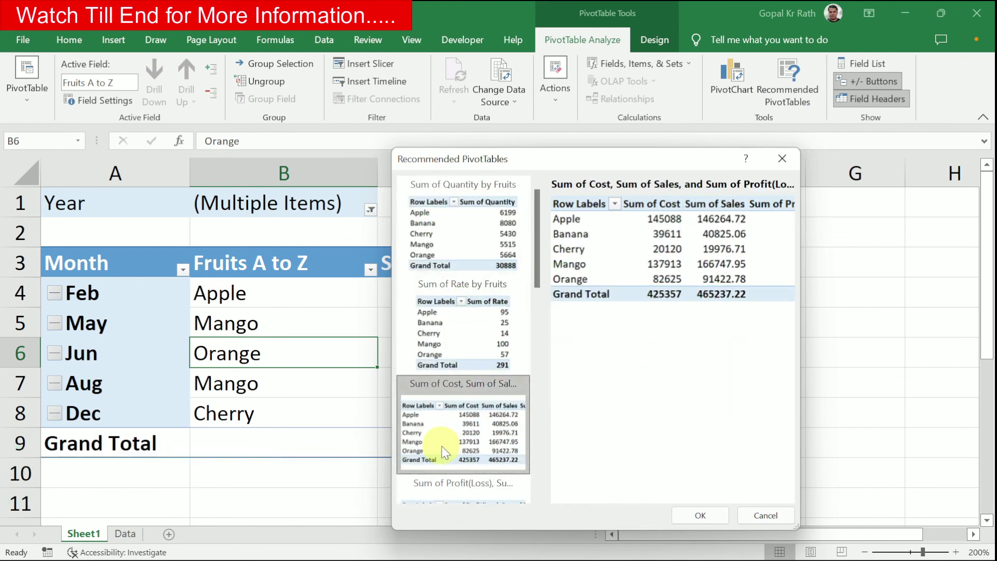
left_click(701, 516)
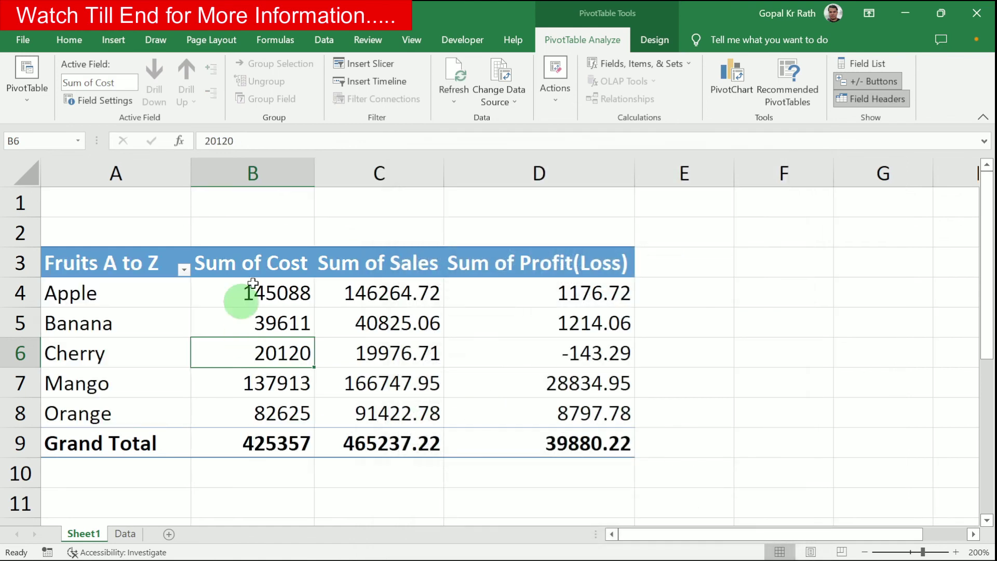
left_click(328, 294)
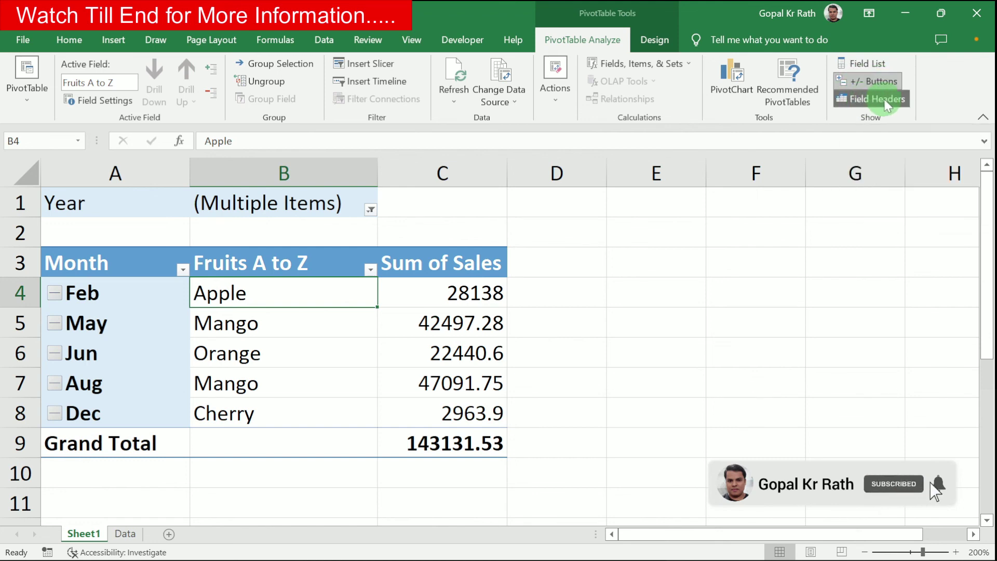
Step: Turn off the Month and Fruits A to Z field headers, keeping the +/- buttons beside months
left_click(93, 290)
left_click_drag(92, 287, 83, 413)
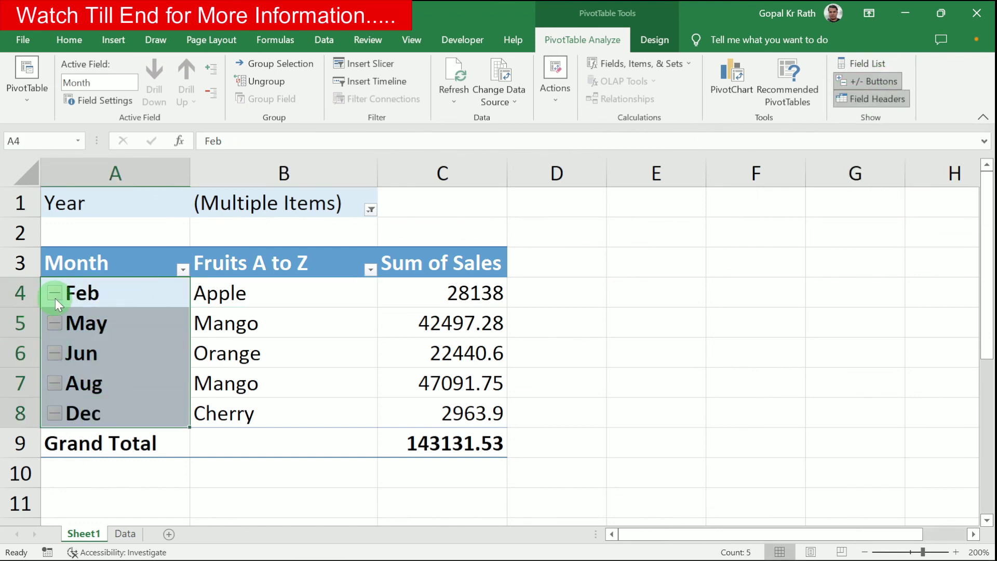
left_click(855, 81)
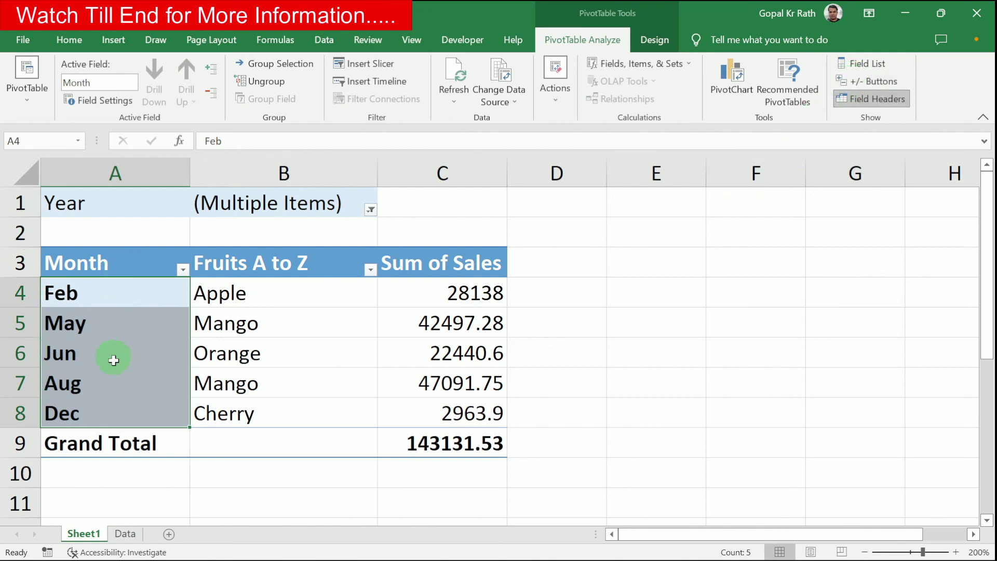
left_click_drag(94, 265, 279, 275)
left_click(856, 101)
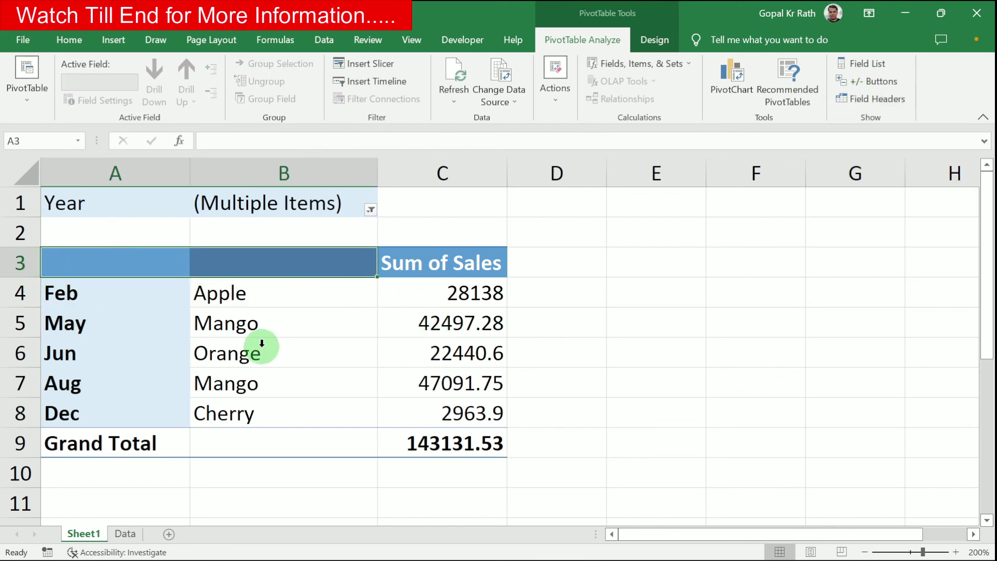
left_click(853, 83)
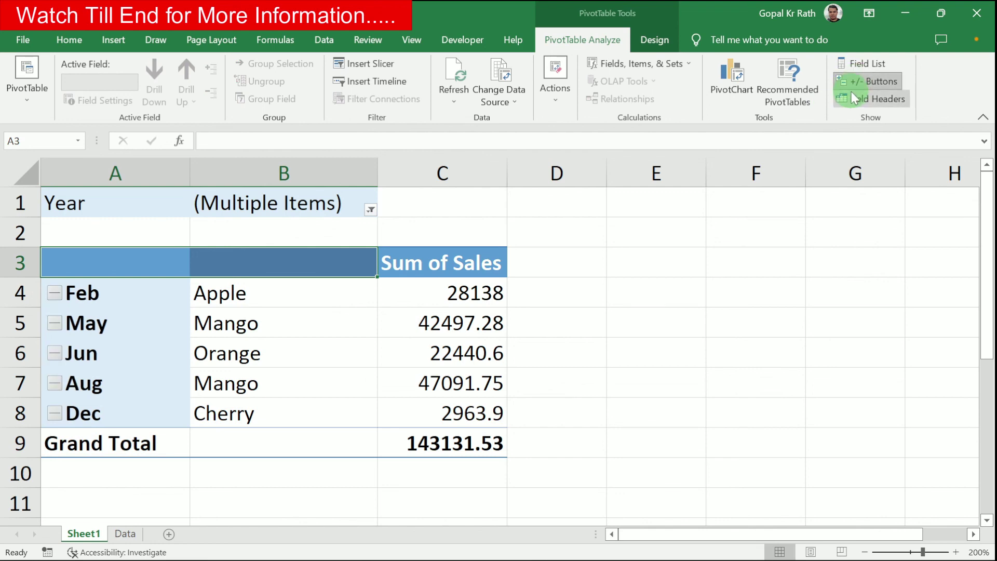